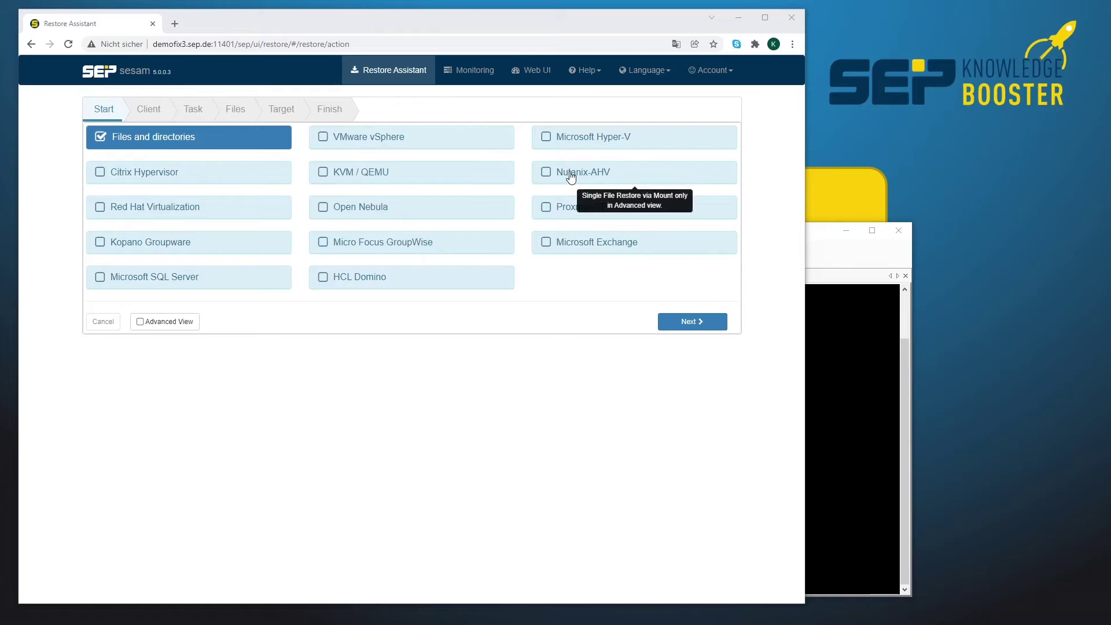
Pick Nutanix-AHV as the restore type and select the Demo-VM-KRI virtual machine.
click(567, 176)
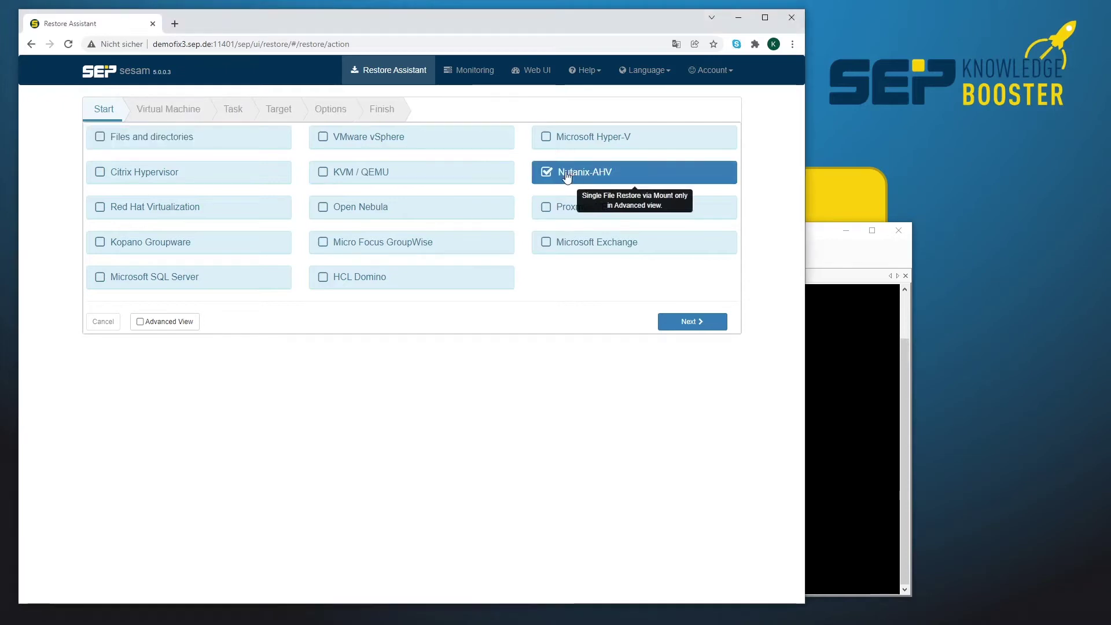
click(688, 322)
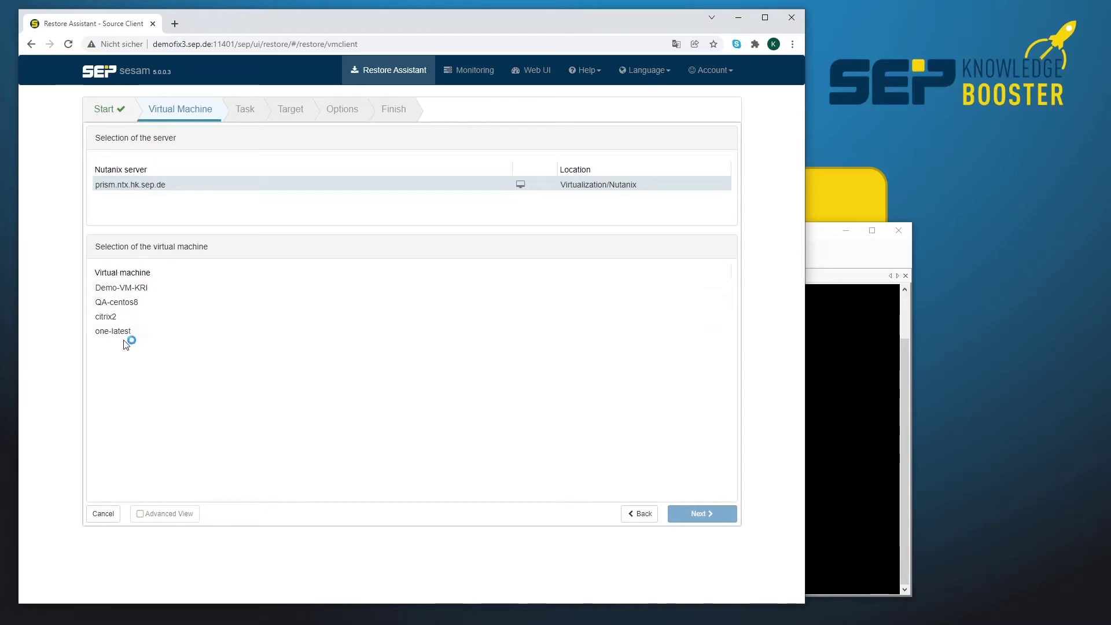
click(130, 288)
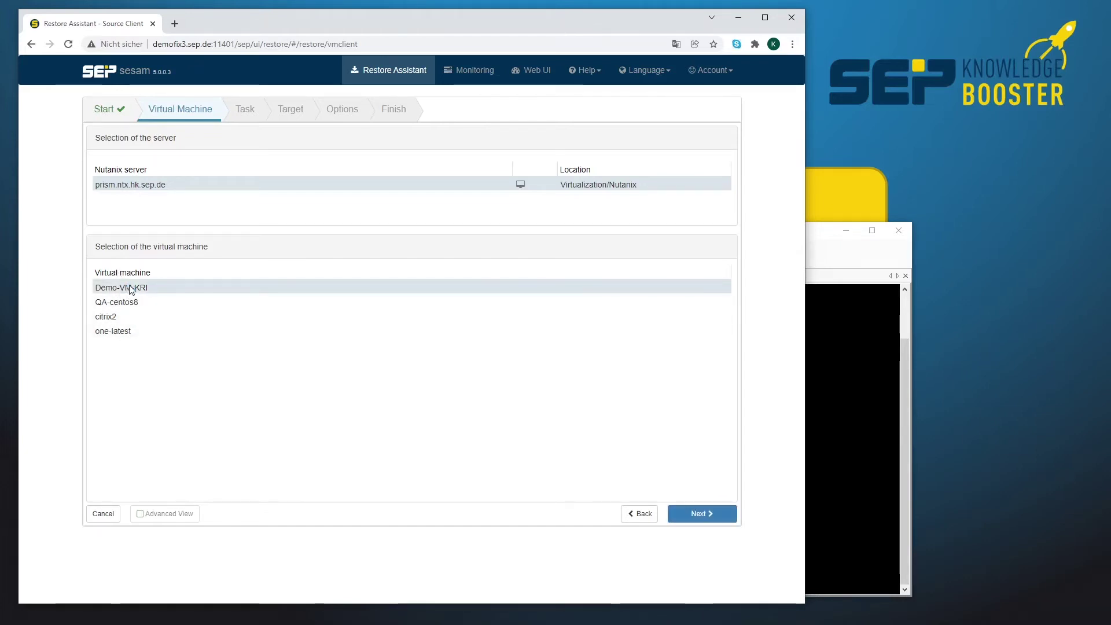
click(706, 516)
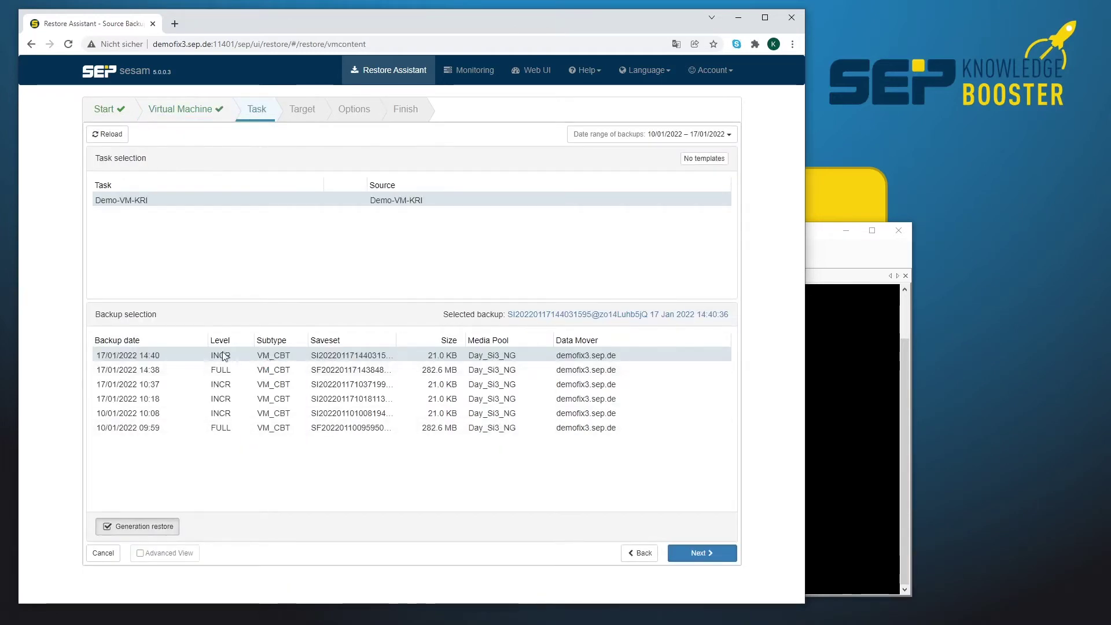
Choose the 10/01/2022 10:08 INCR backup and keep the default target and options.
click(227, 415)
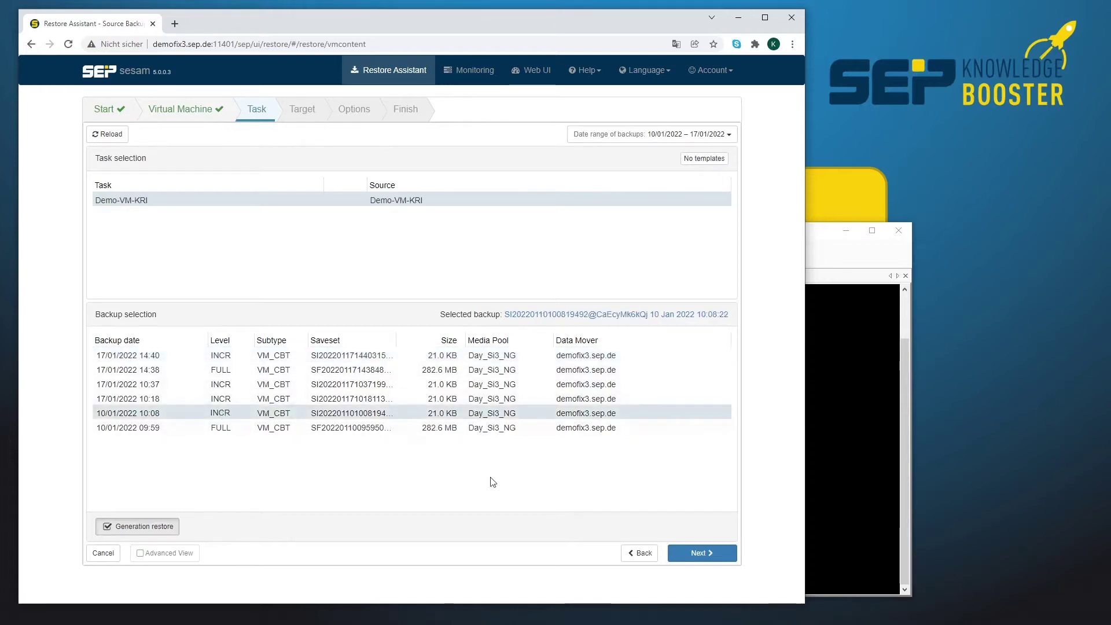
click(704, 554)
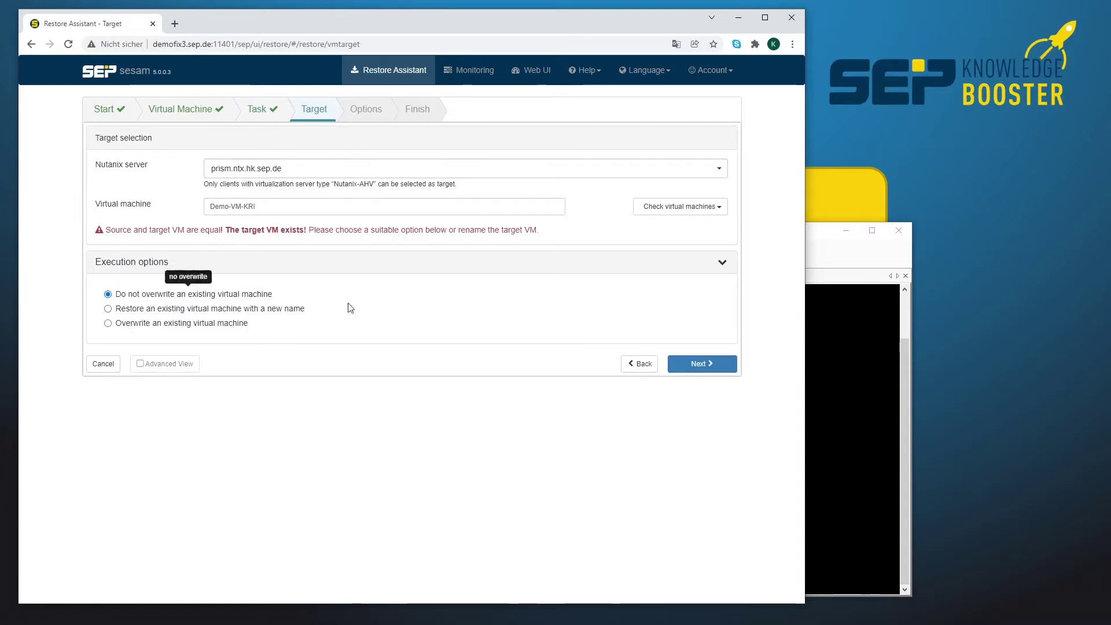
click(709, 369)
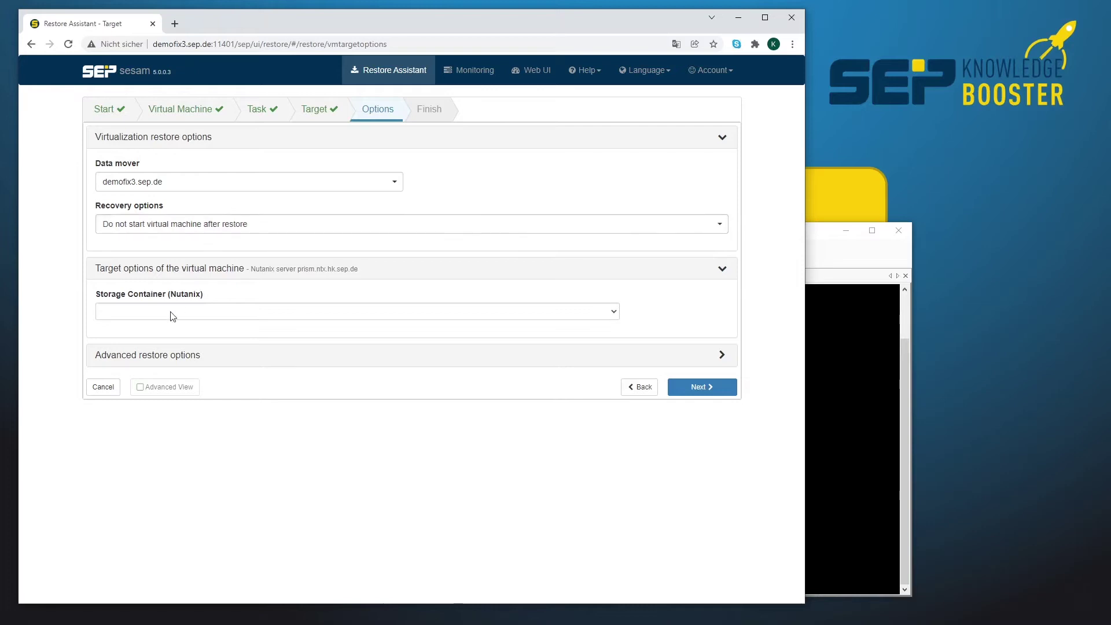
click(713, 388)
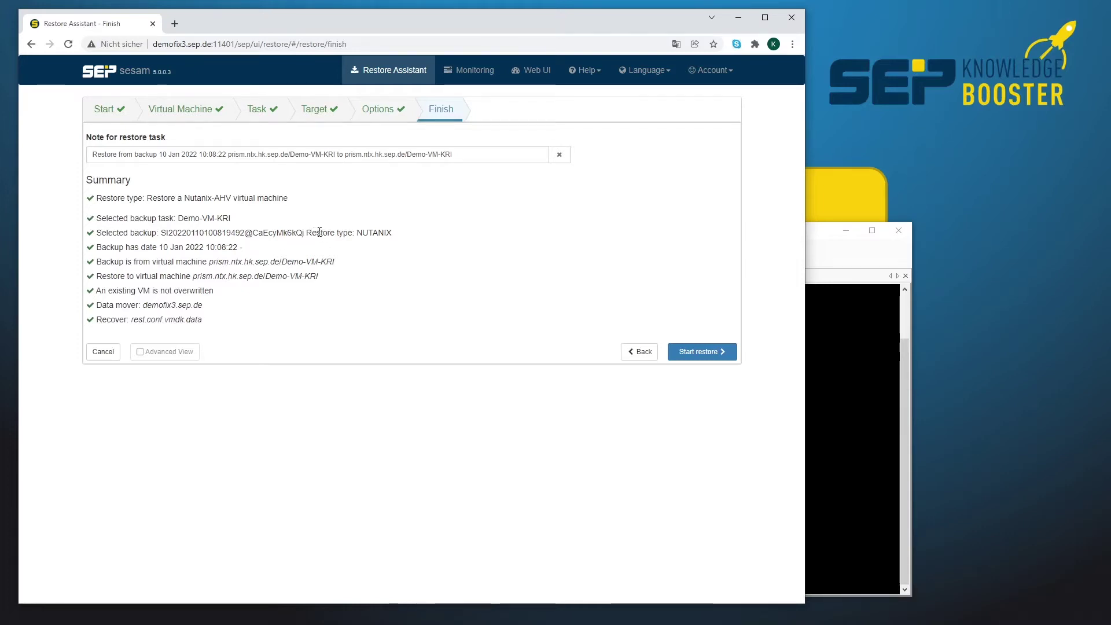
Step back through Options, Target, Task and VM pages to the Start page.
click(639, 352)
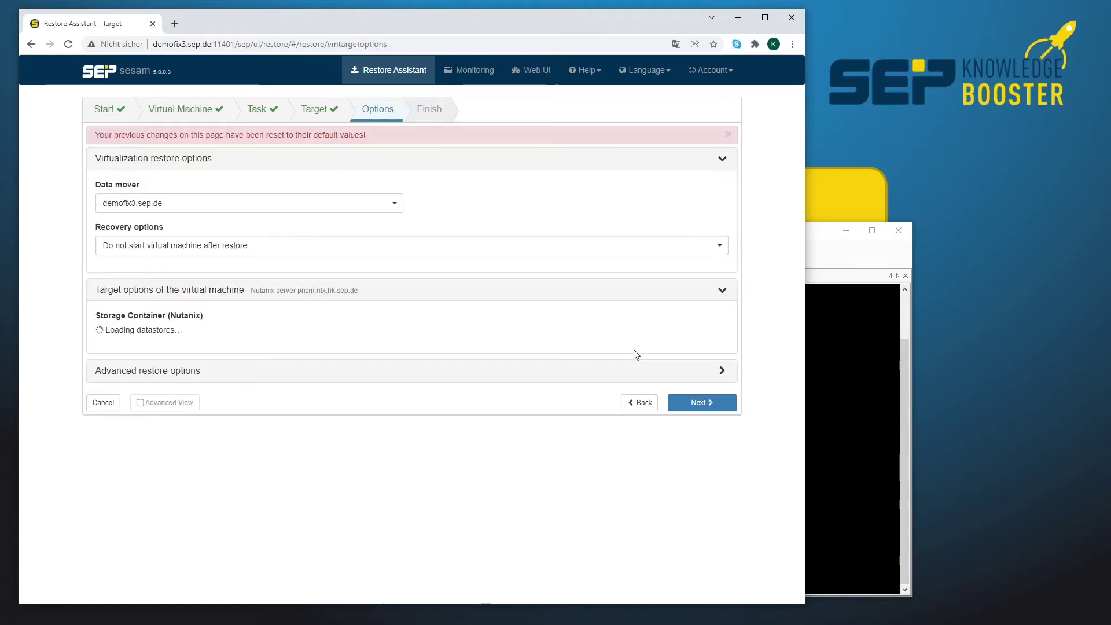
click(640, 408)
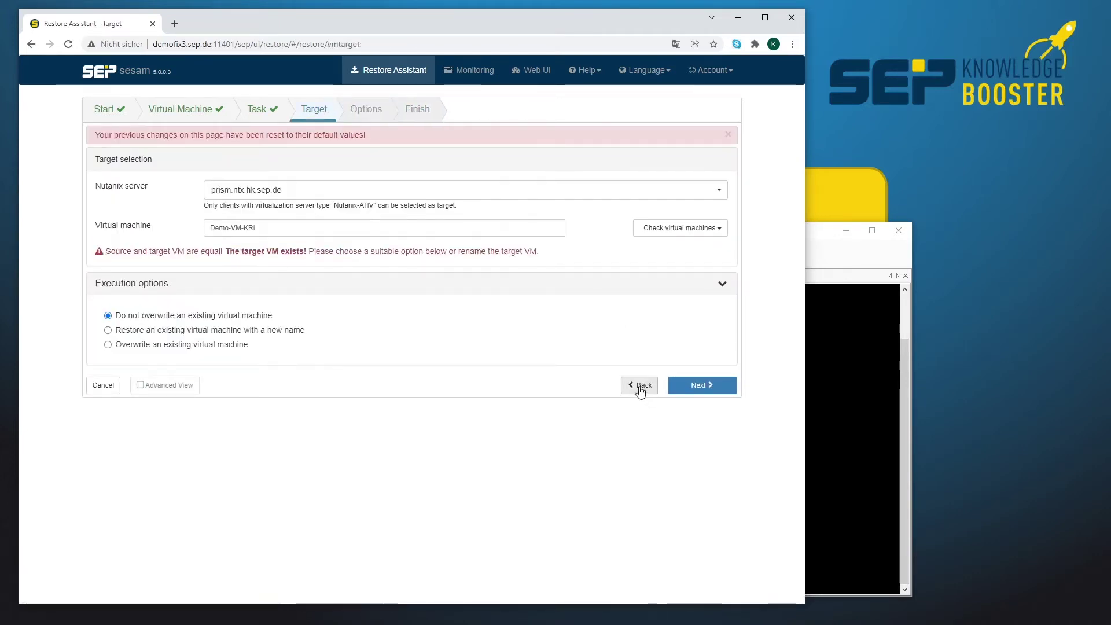
click(640, 388)
click(640, 574)
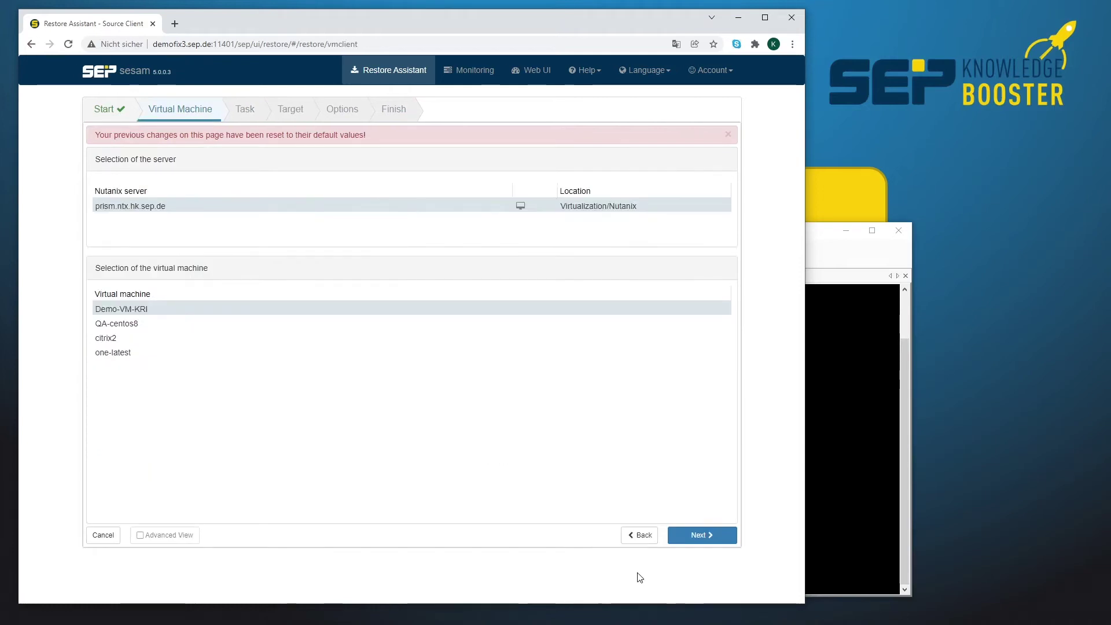
click(639, 535)
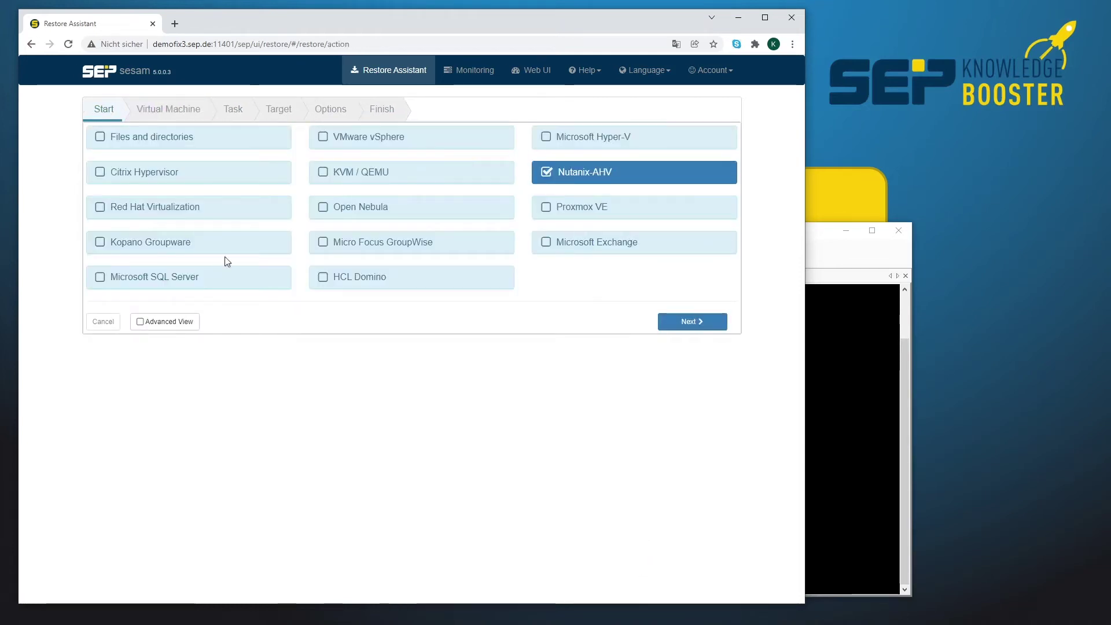
Enable Advanced View, select Demo-VM-KRI, and switch the task to Single file restore.
click(166, 325)
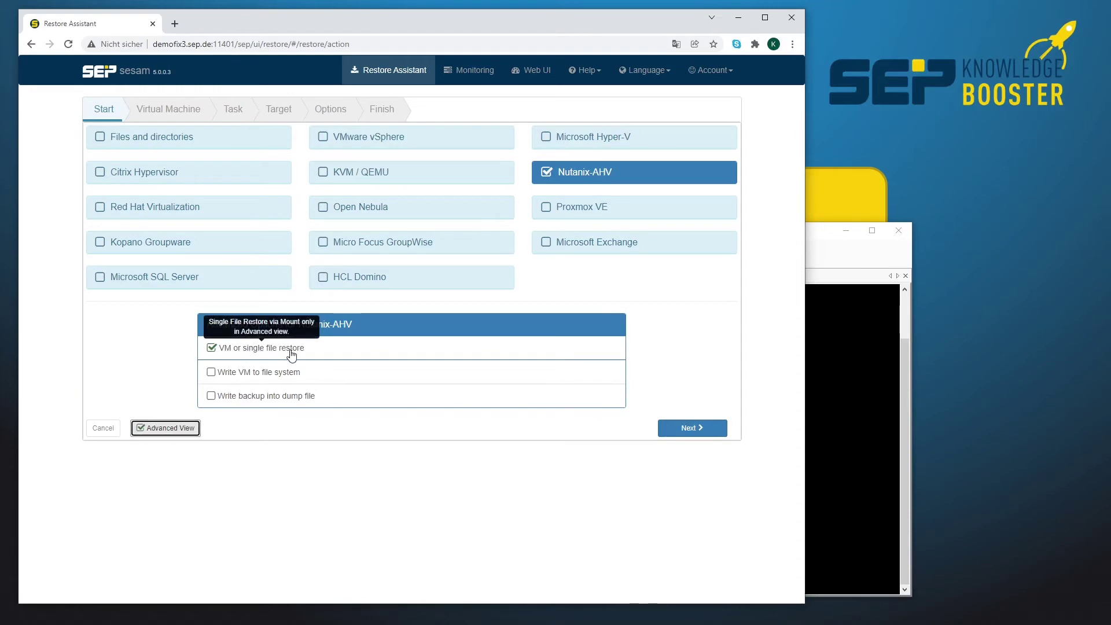
click(692, 427)
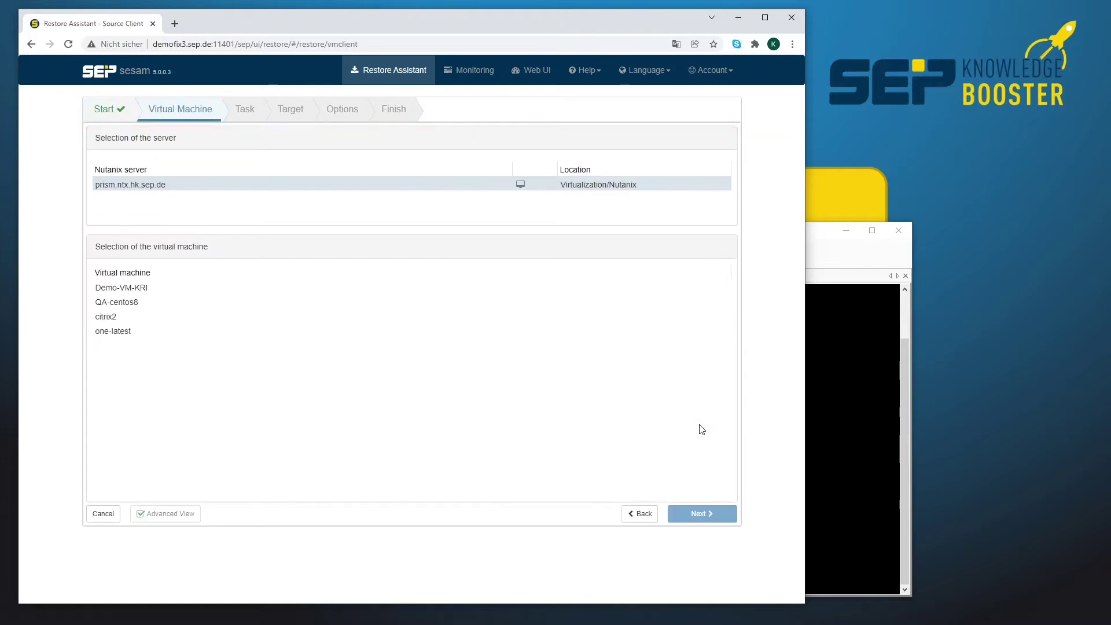
click(130, 293)
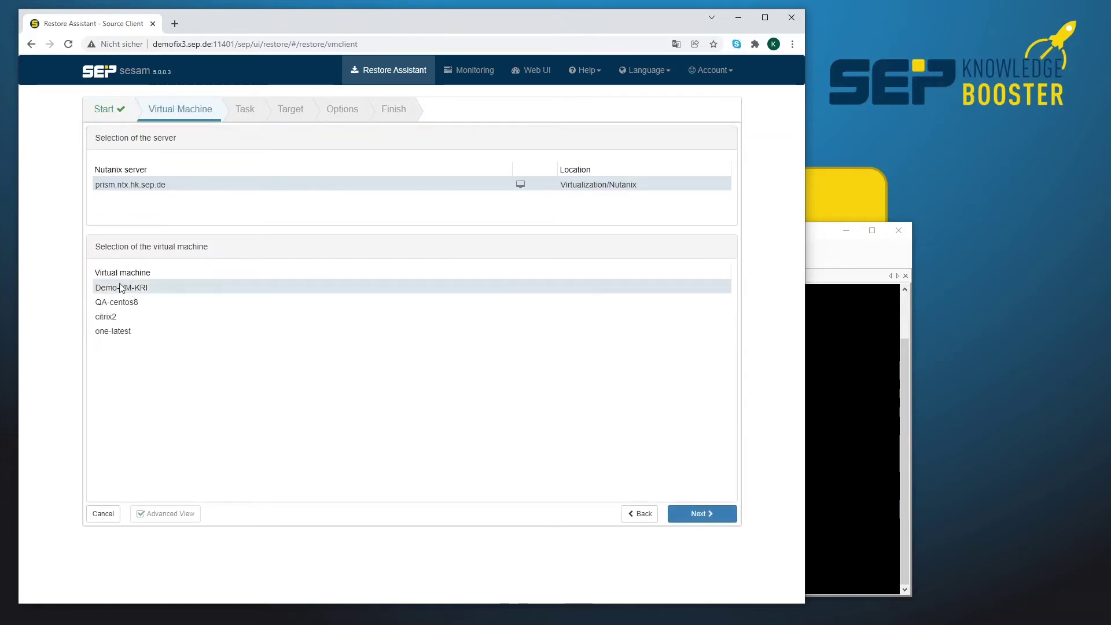
click(702, 513)
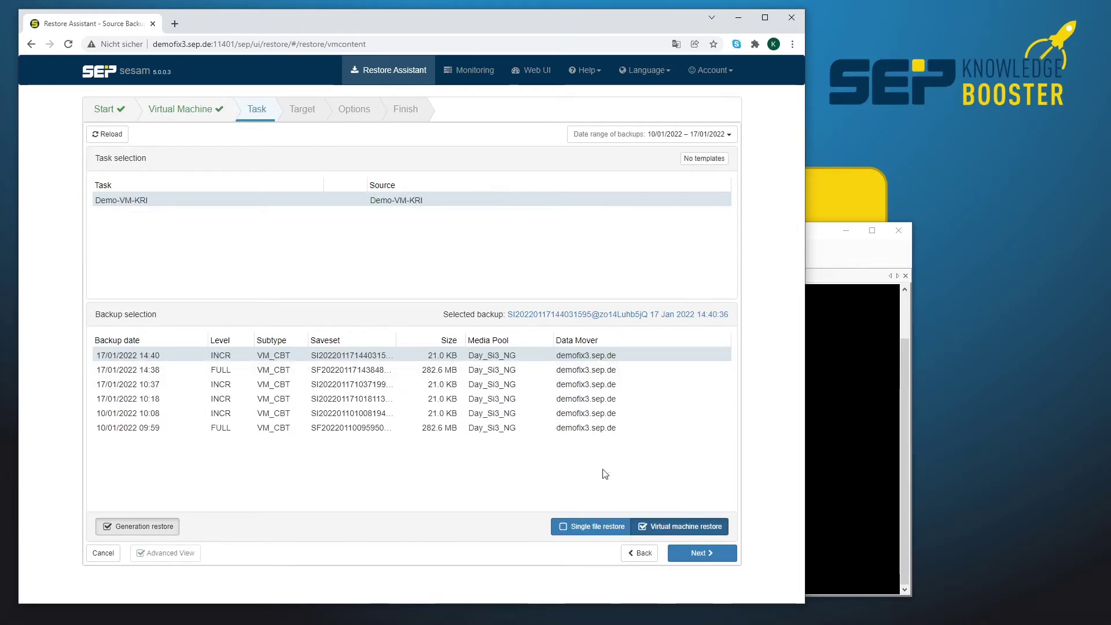
click(581, 526)
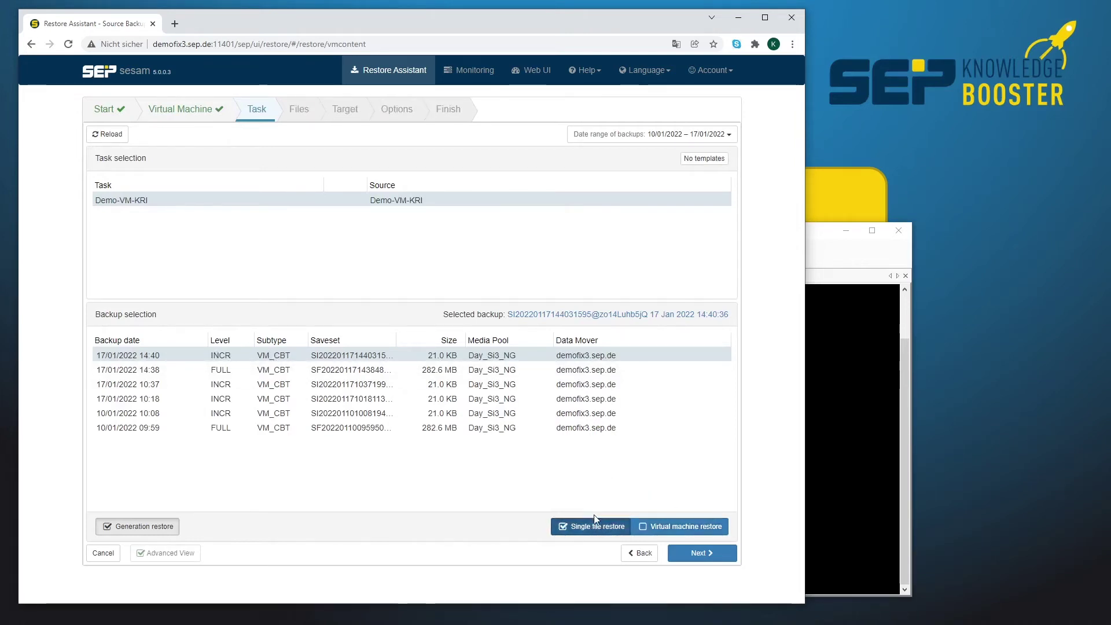
click(703, 553)
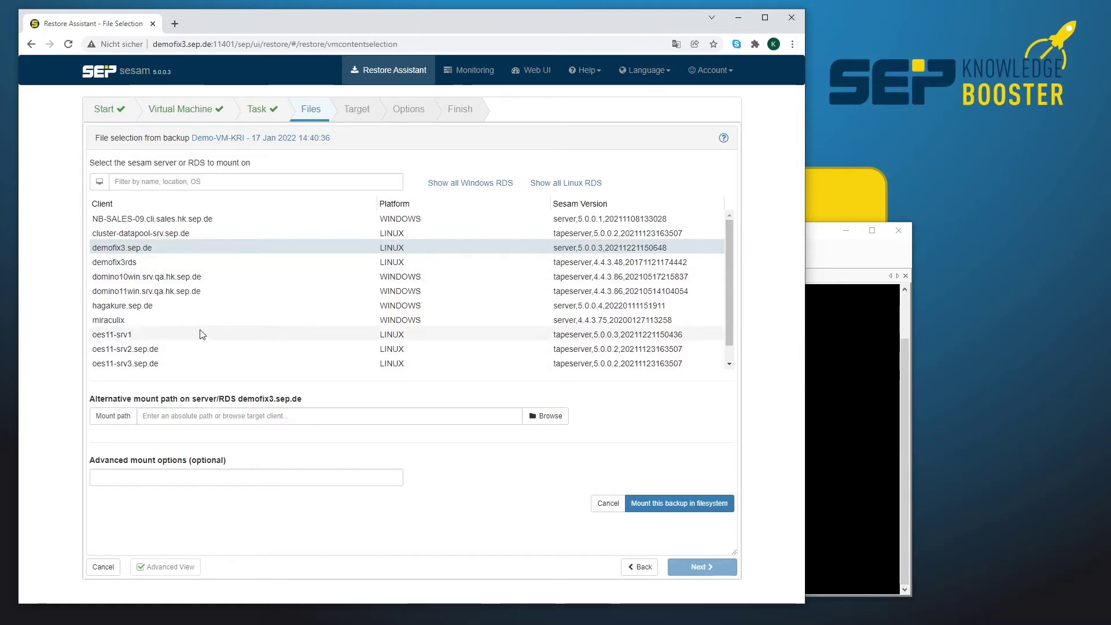
Mount the Demo-VM-KRI backup in the filesystem on demofix3.sep.de.
click(114, 246)
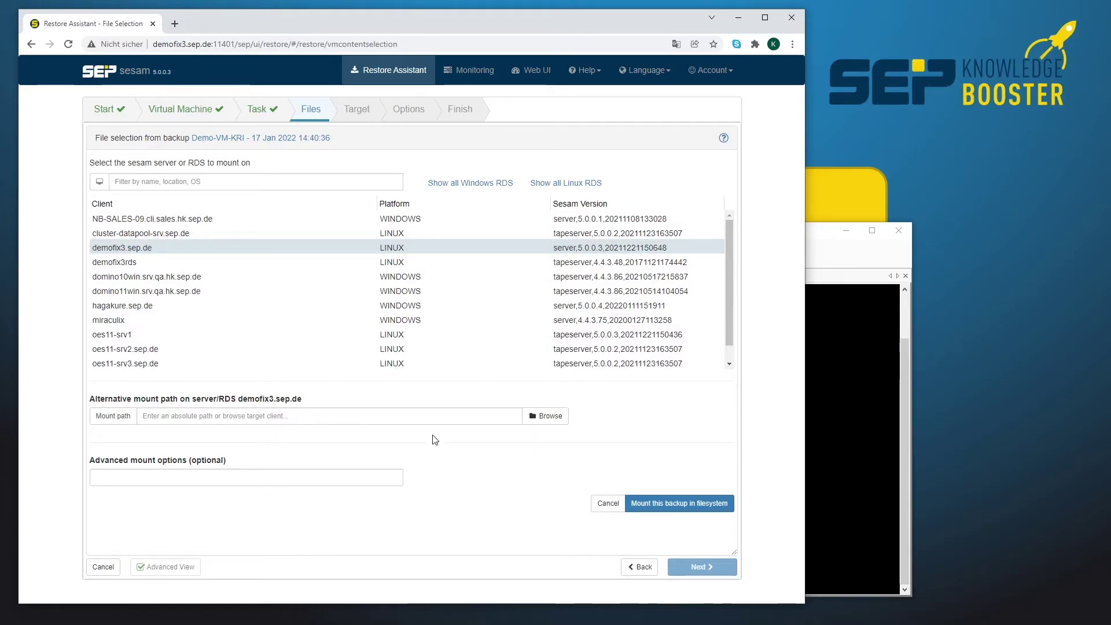
click(680, 504)
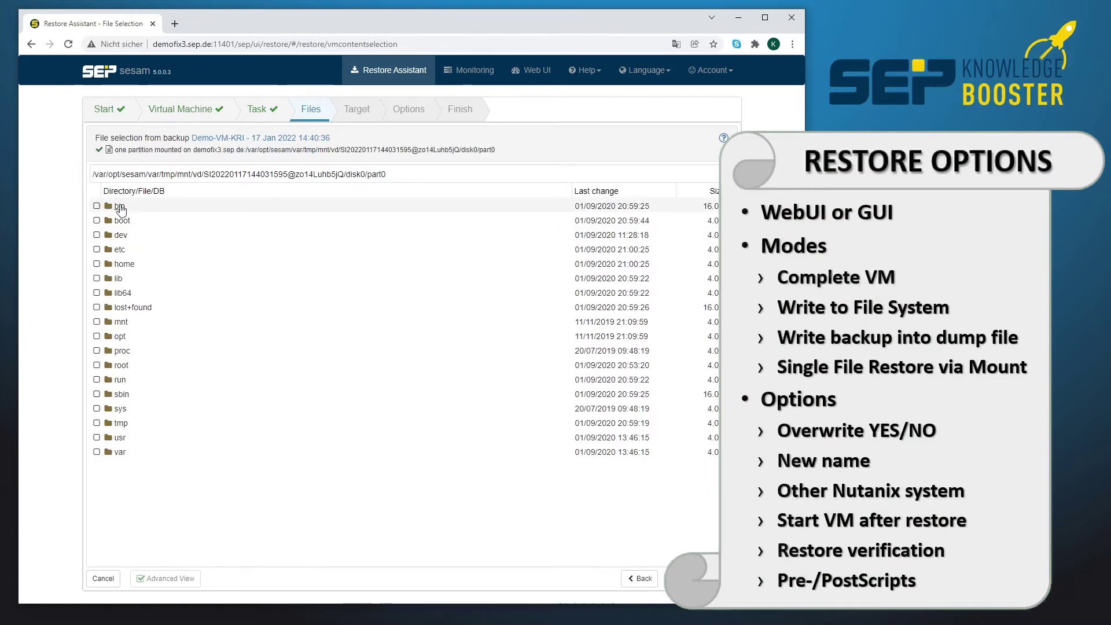
Mark adduser and ar under /usr/bin for restore and continue to Target.
click(120, 438)
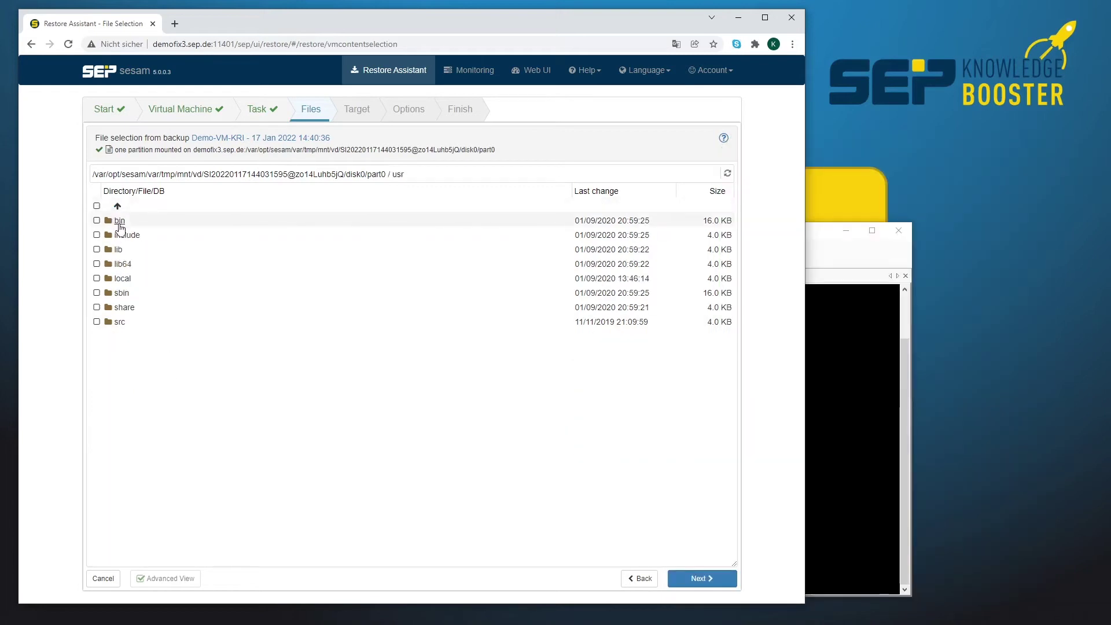
click(119, 222)
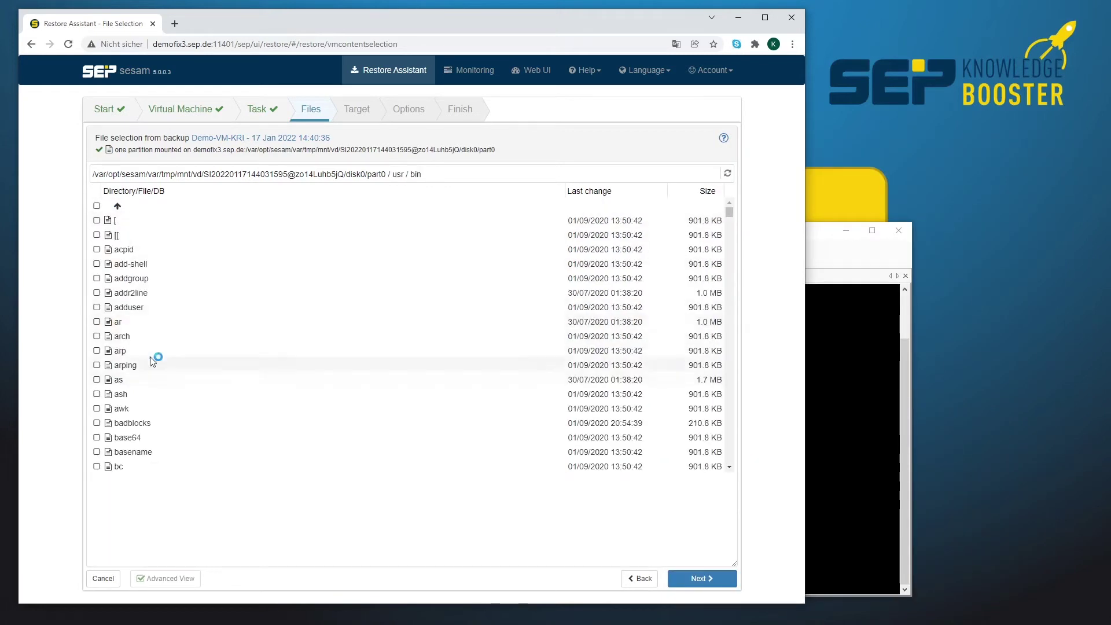
click(97, 307)
click(96, 322)
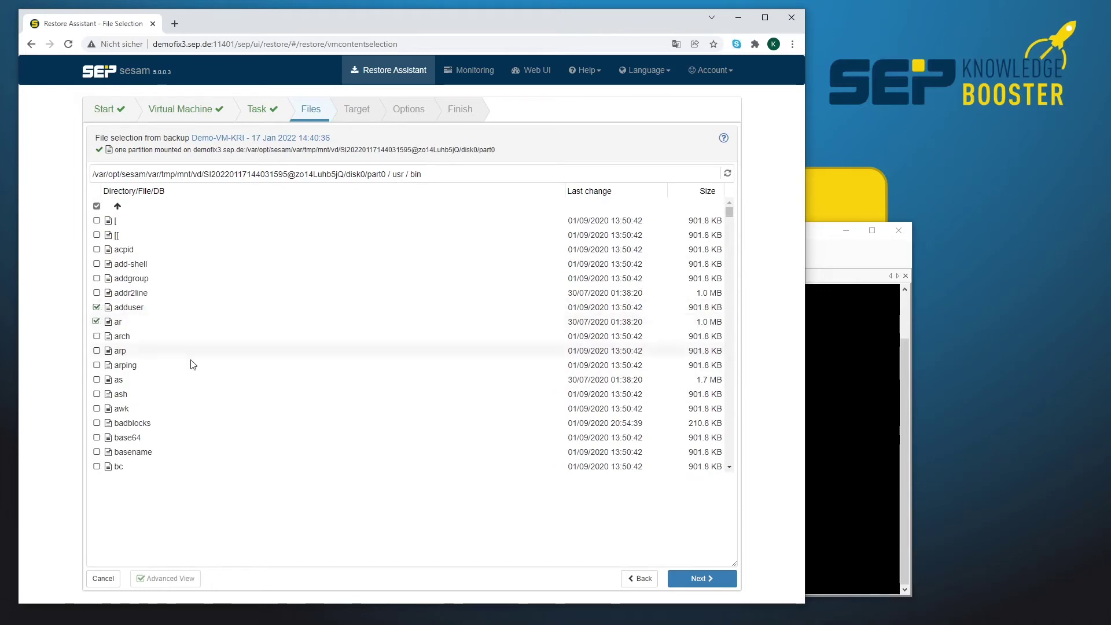
click(701, 579)
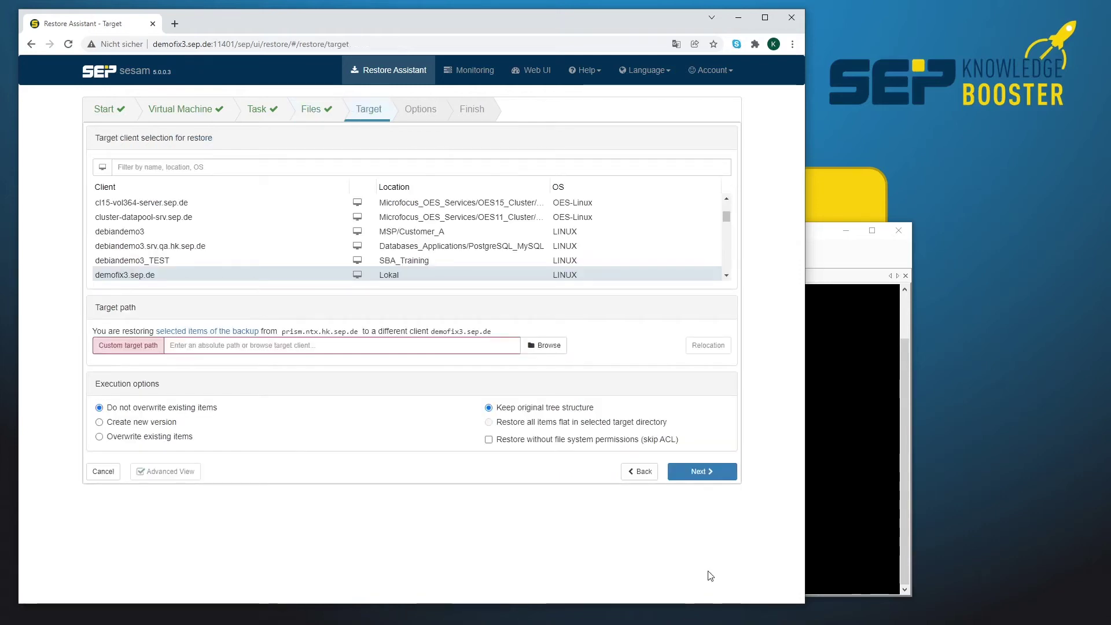
click(125, 274)
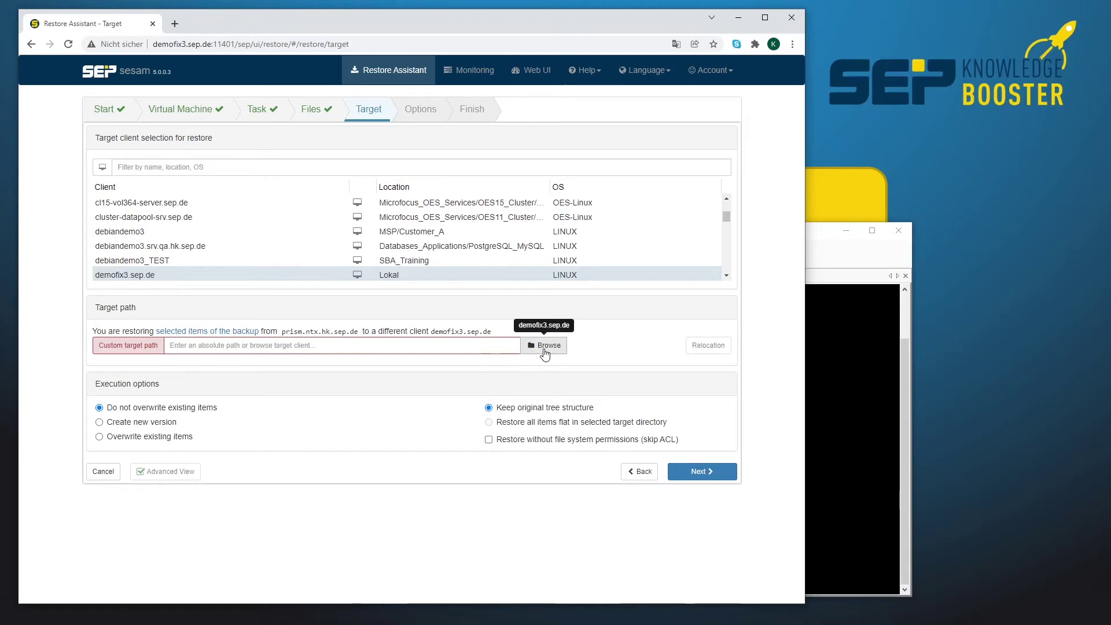
Set /tmp/restore as the target directory with all items restored flat.
click(544, 347)
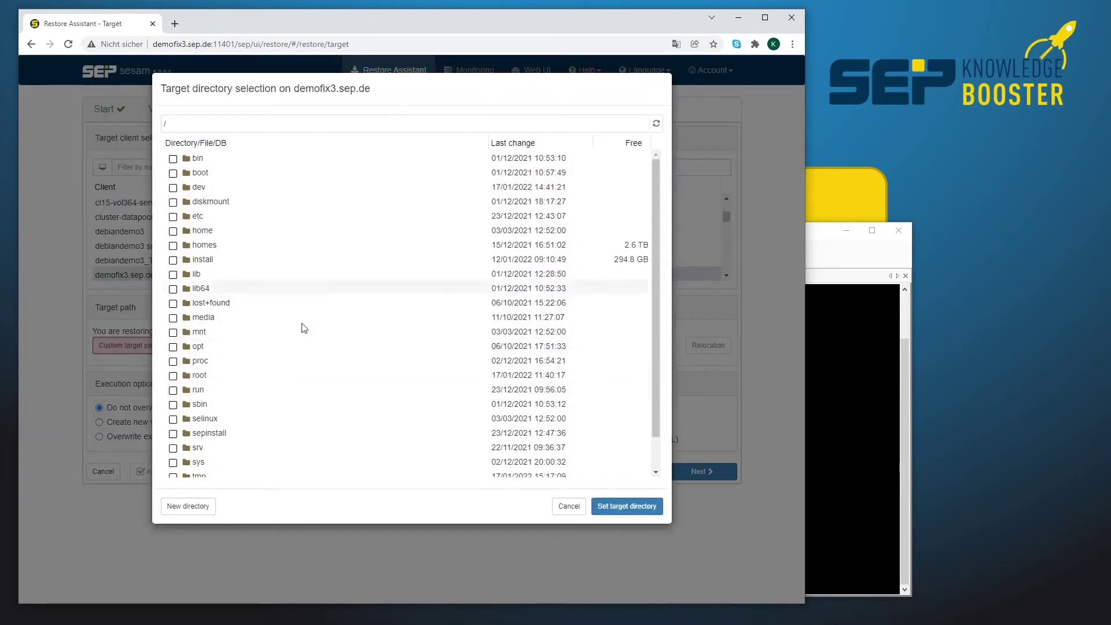
scroll(241, 345, down, 1)
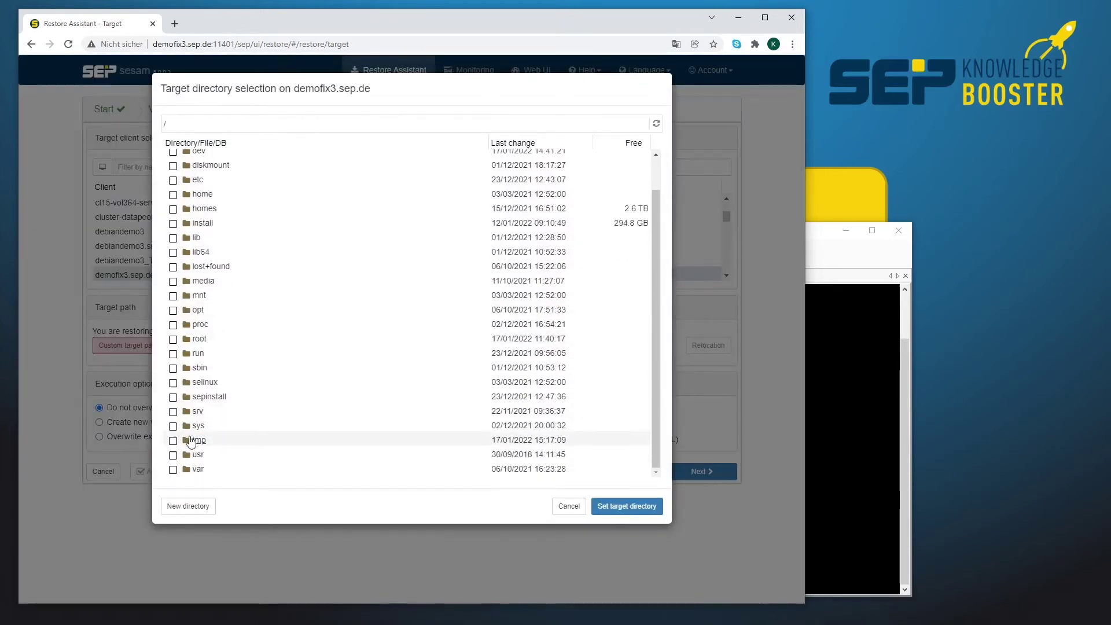
click(199, 441)
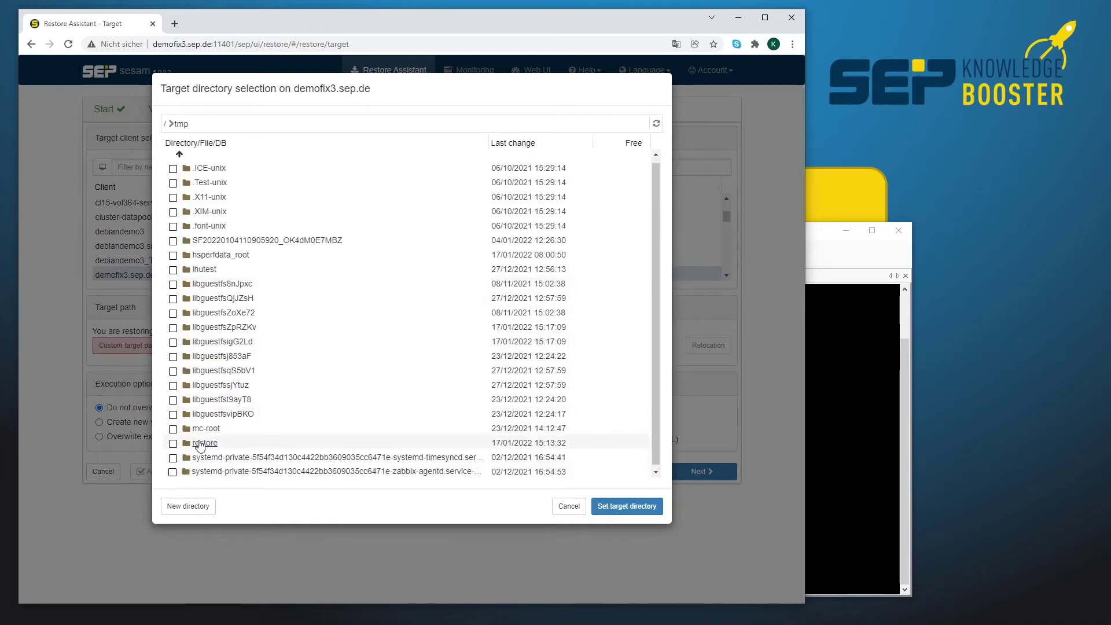
click(172, 444)
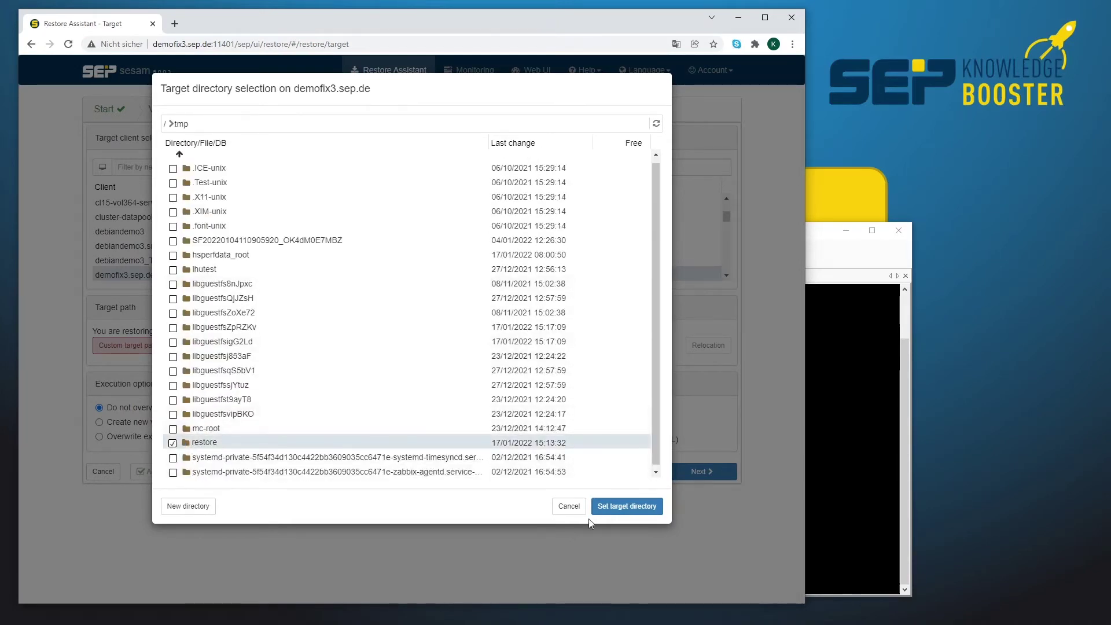
click(638, 508)
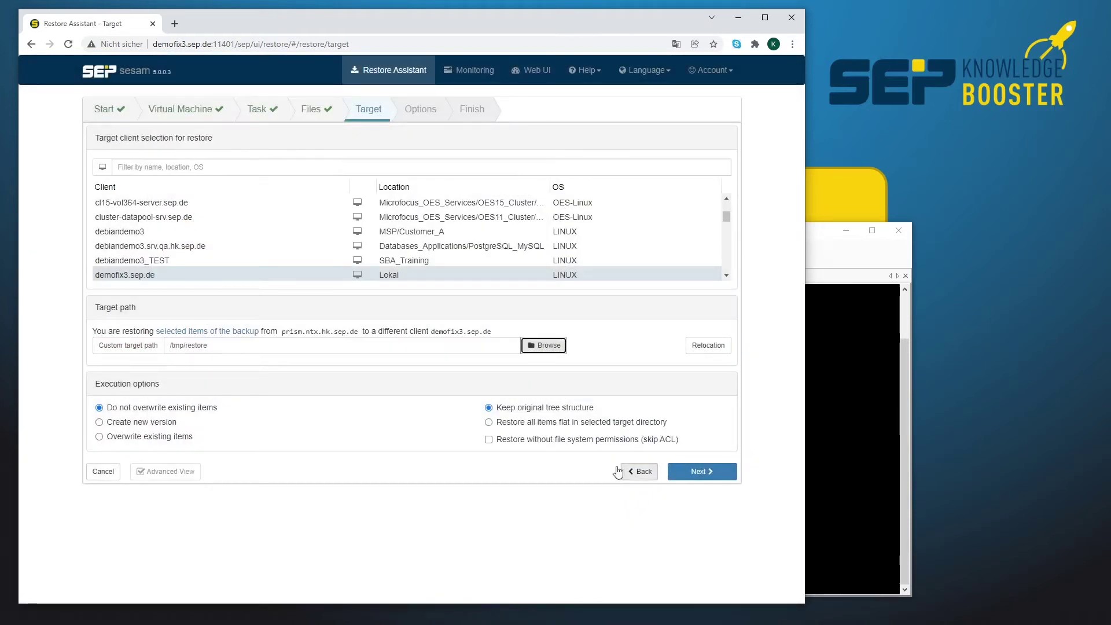
click(543, 425)
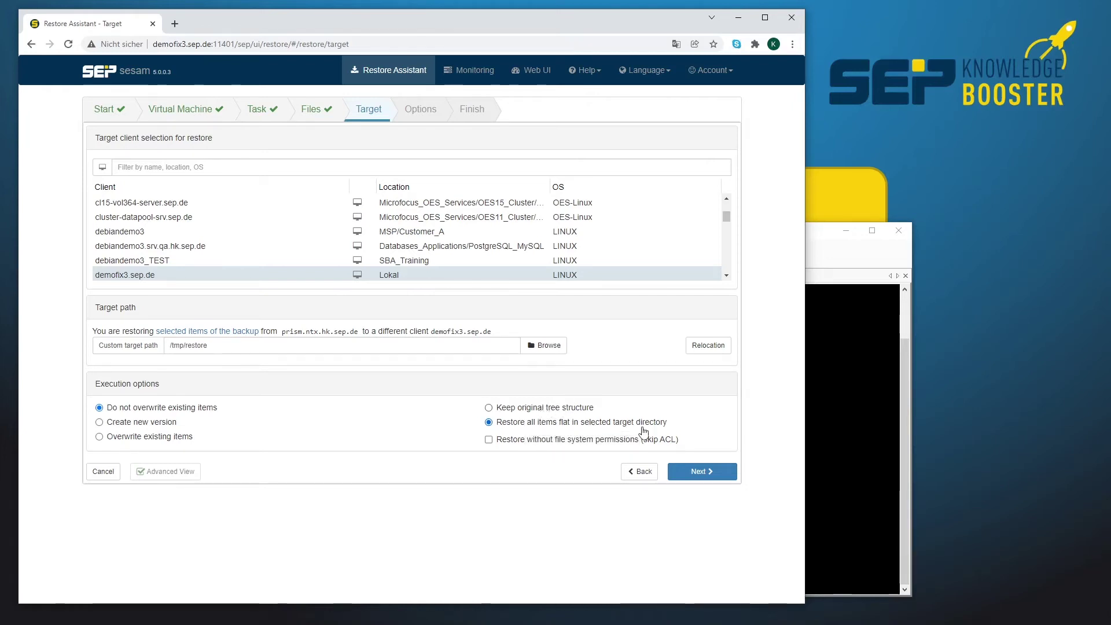
Run ls in the mRemoteNG terminal to confirm the restore directory is empty.
click(863, 440)
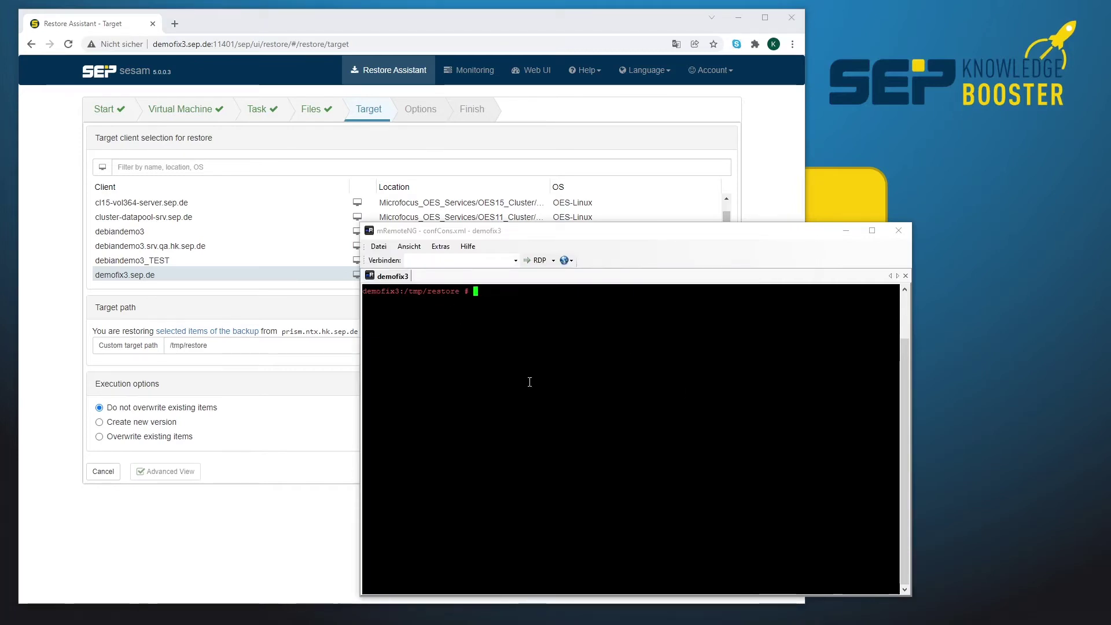
text(ls)
key(Return)
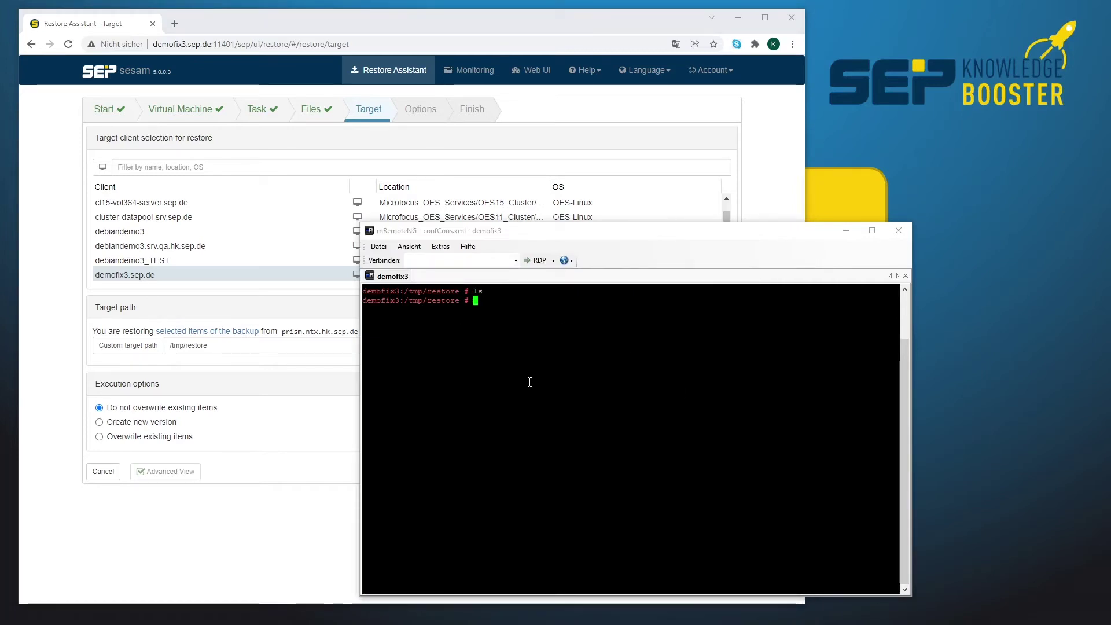
click(502, 37)
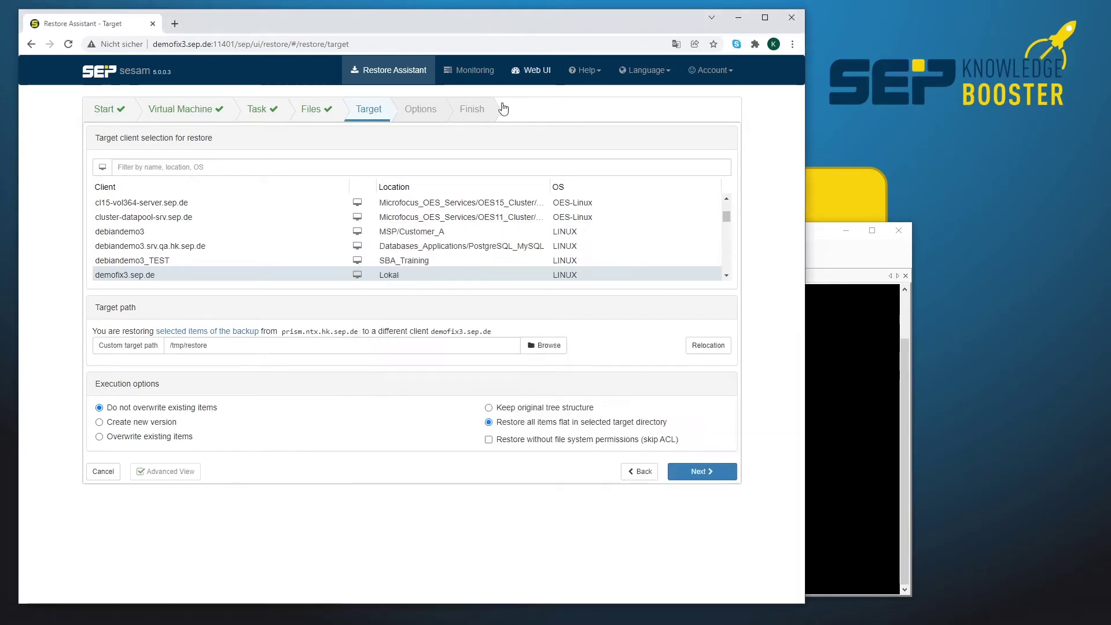
Pass through Target and Options to Finish and start the restore.
click(701, 471)
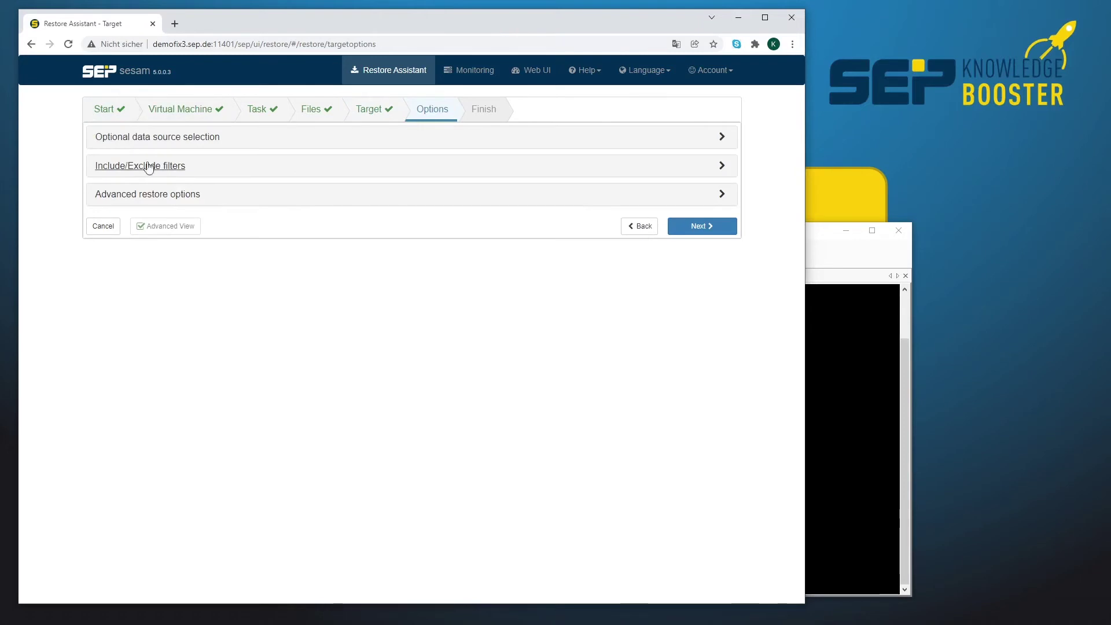
click(702, 227)
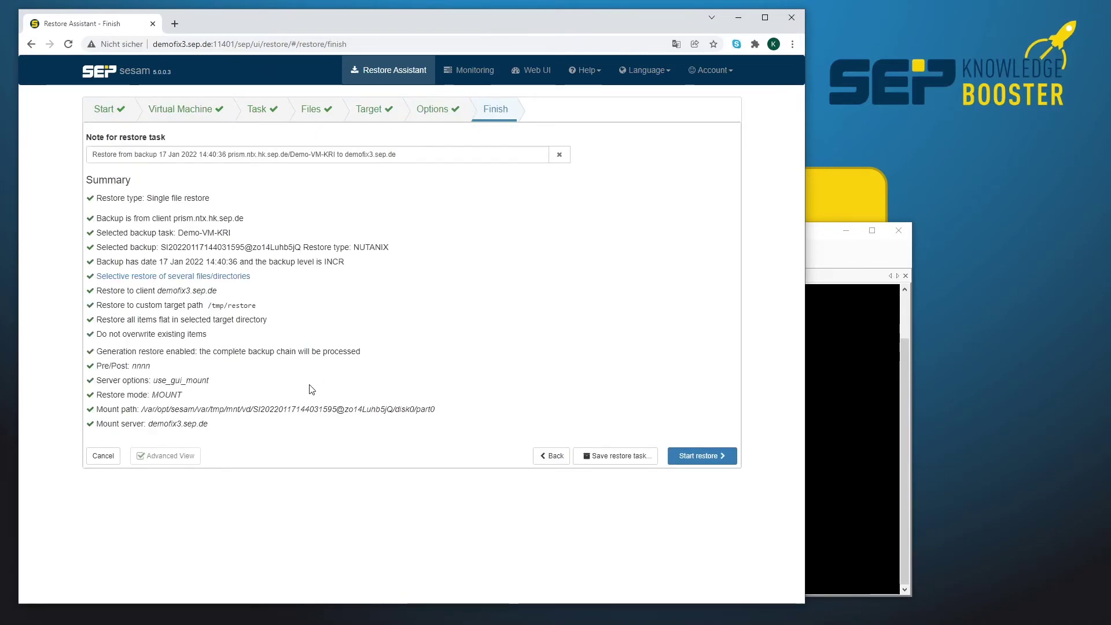
click(715, 457)
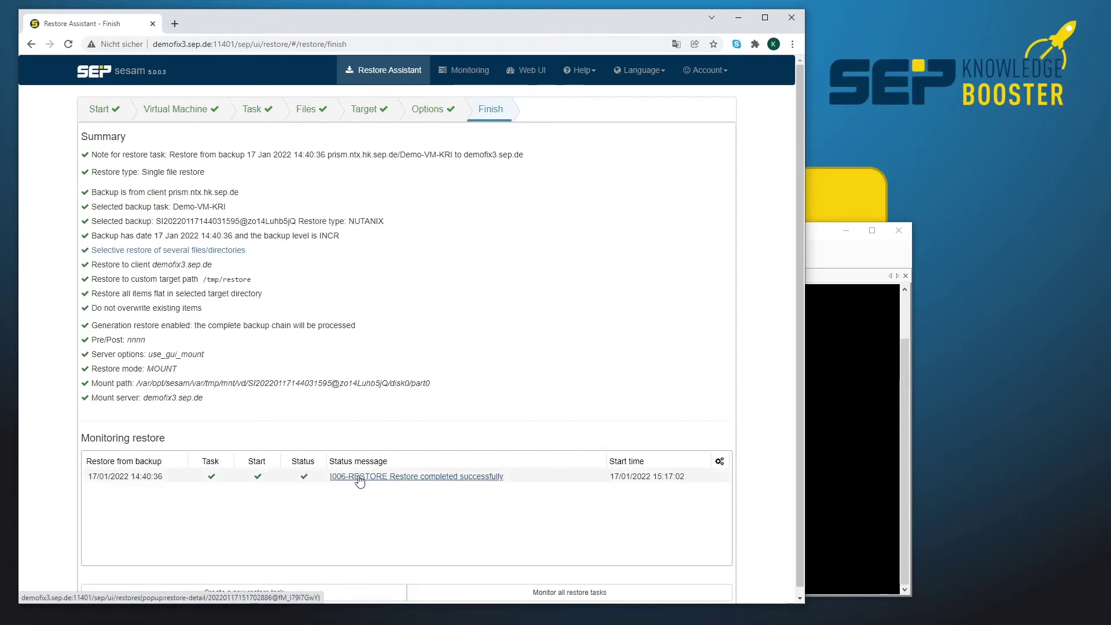
Open I006-RESTORE's Main Log and scroll to the completed-successfully status.
click(435, 477)
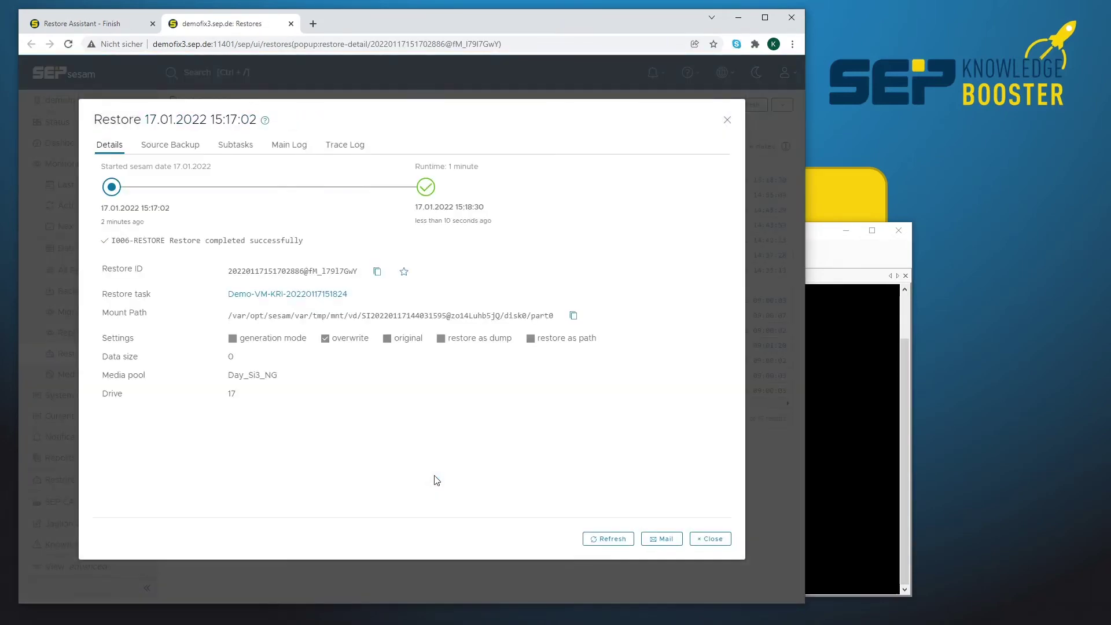
click(289, 146)
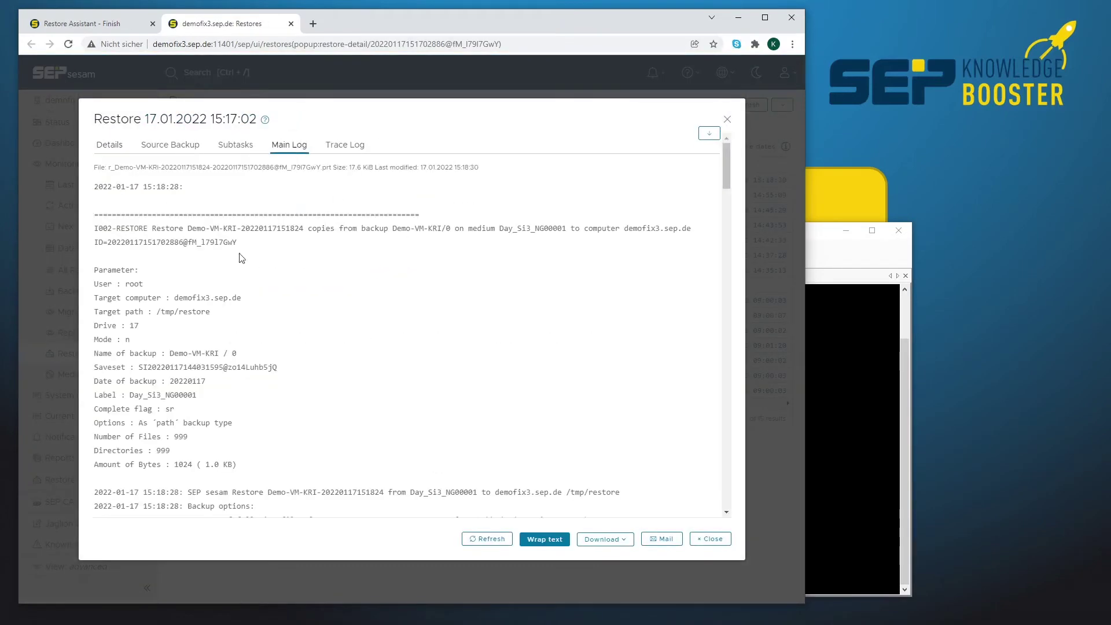
drag(726, 168, 726, 492)
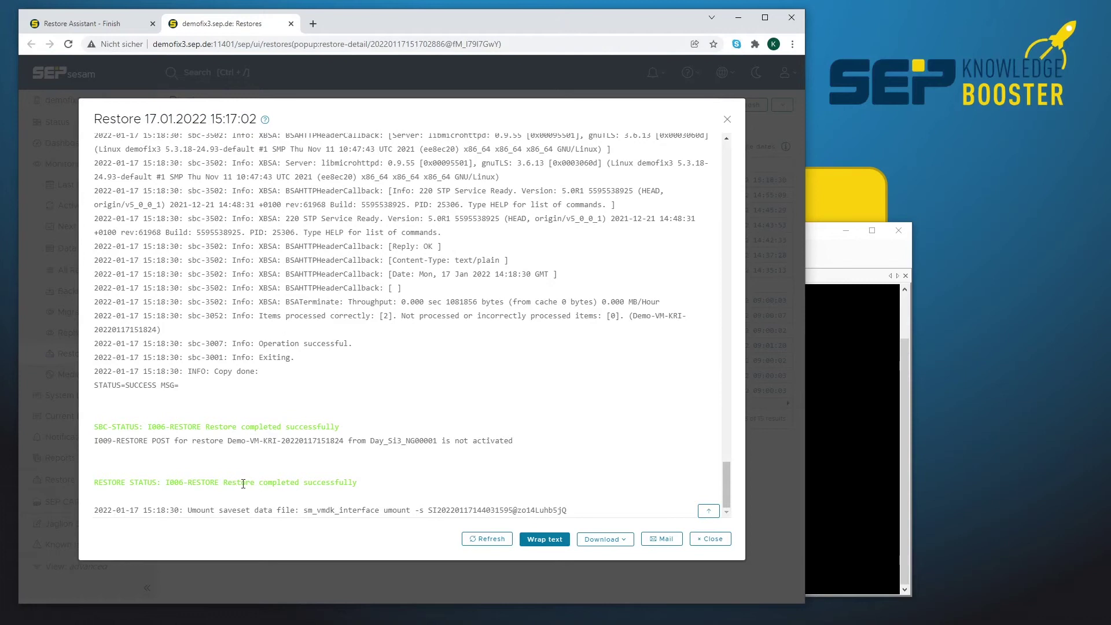
click(828, 428)
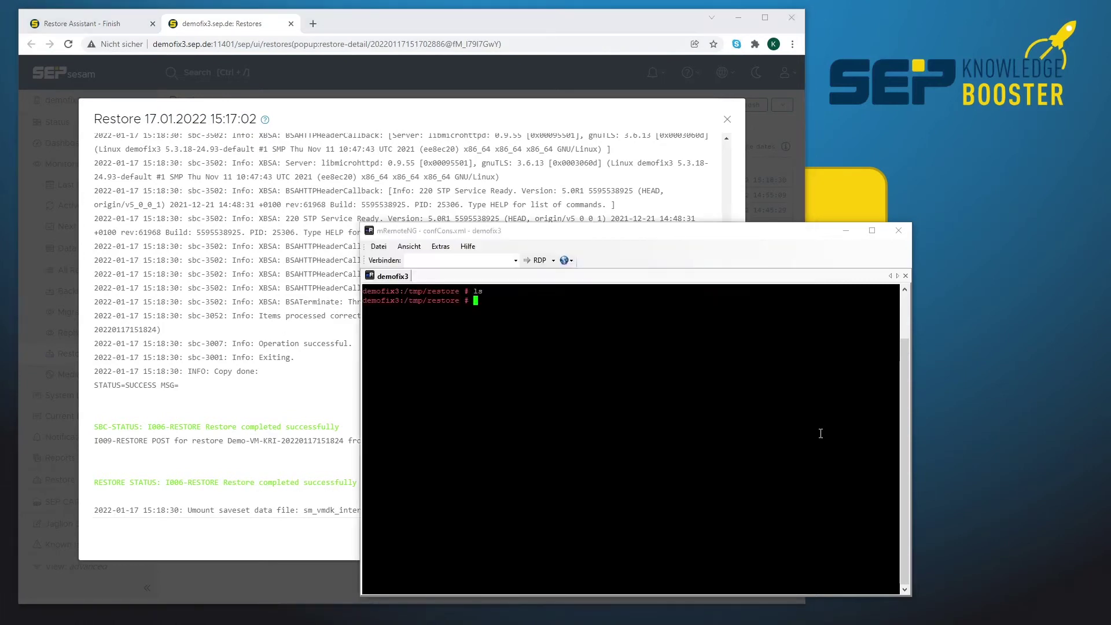
Run ls in /tmp/restore to see adduser and ar listed.
text(ls)
key(Return)
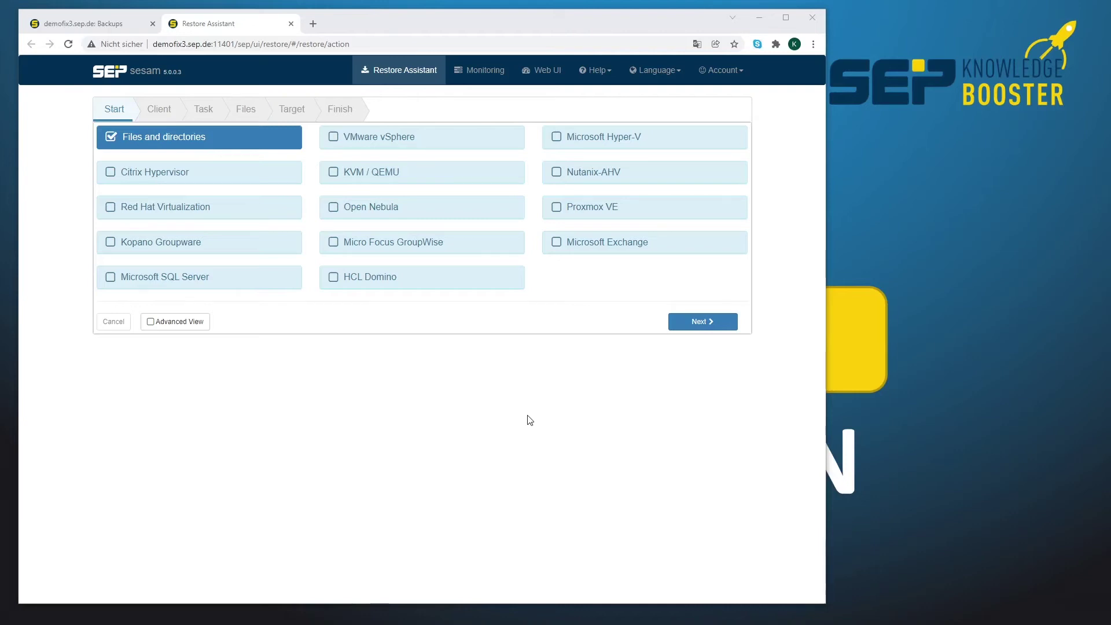
Open the Web UI dashboard and the Backups page listing Demo-VM-KRI and NB-SALES-09_C.
click(547, 72)
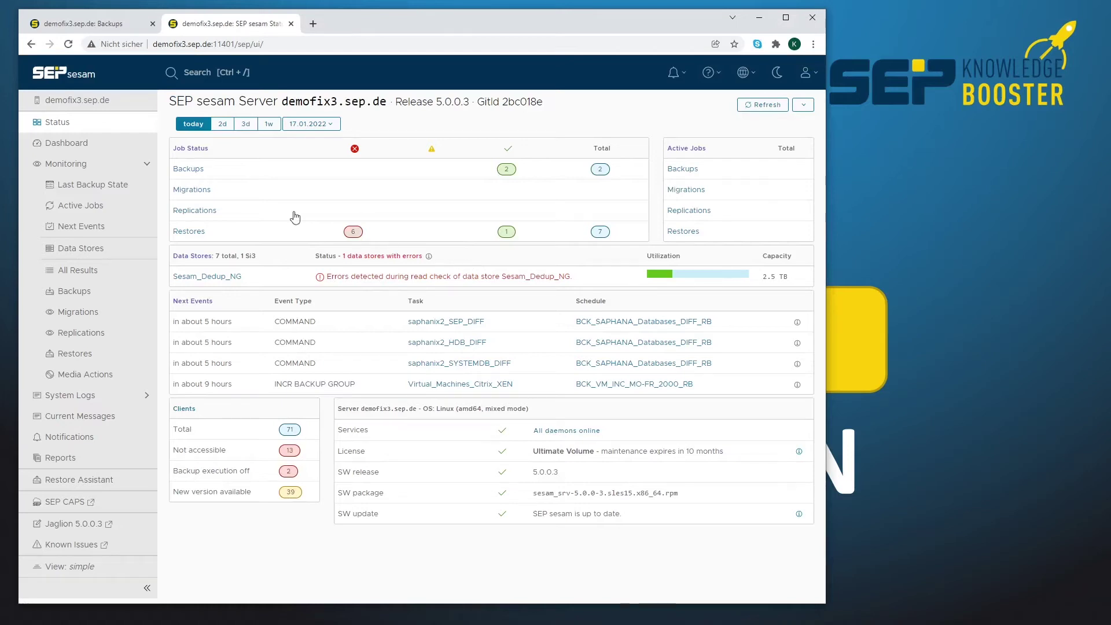
click(83, 294)
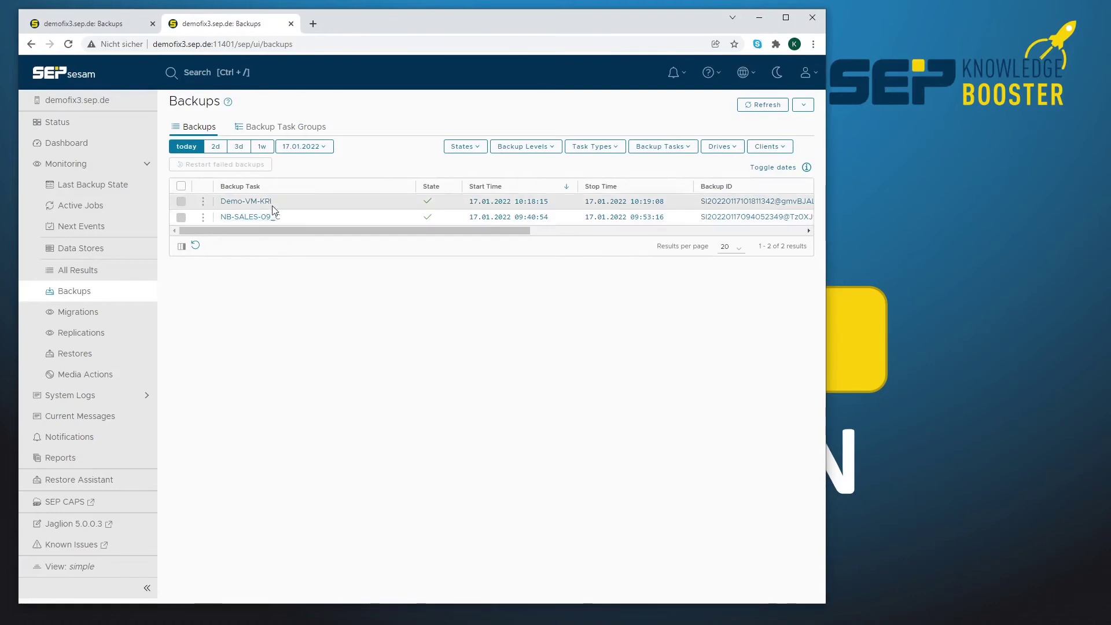
Filter the Backups list to the past week (1w) and the Nutanix-AHV task type only.
click(261, 148)
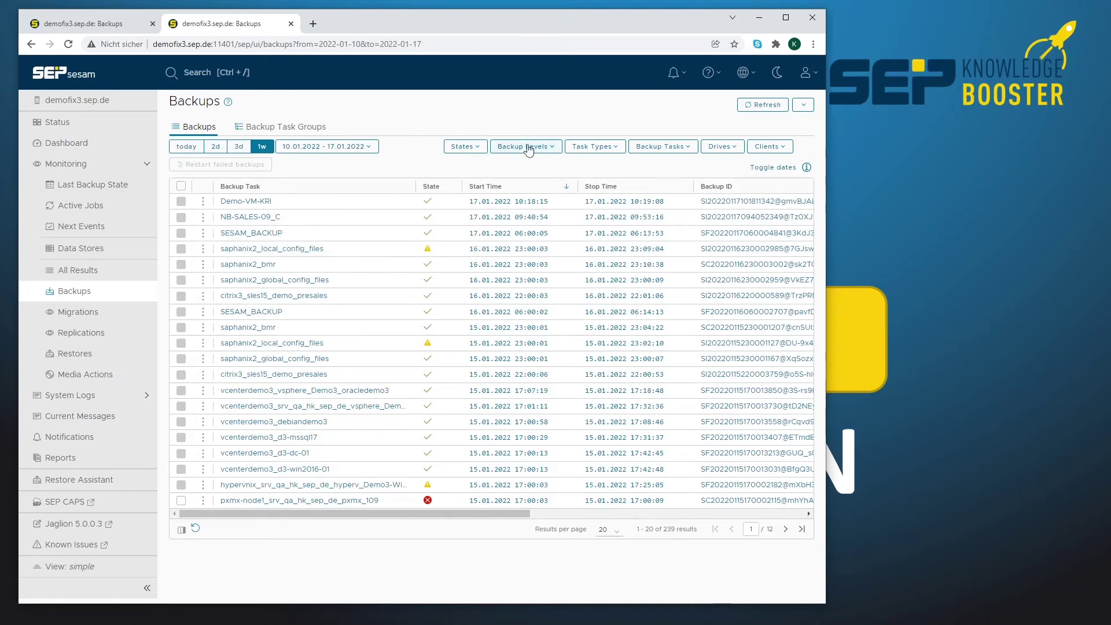
click(593, 148)
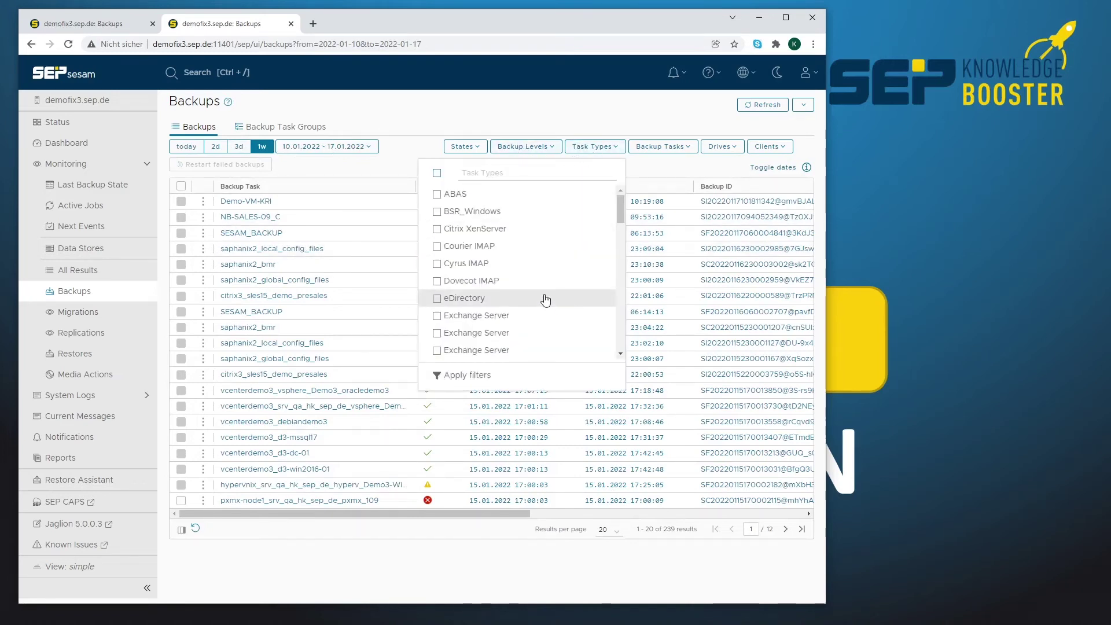
scroll(544, 298, down, 4)
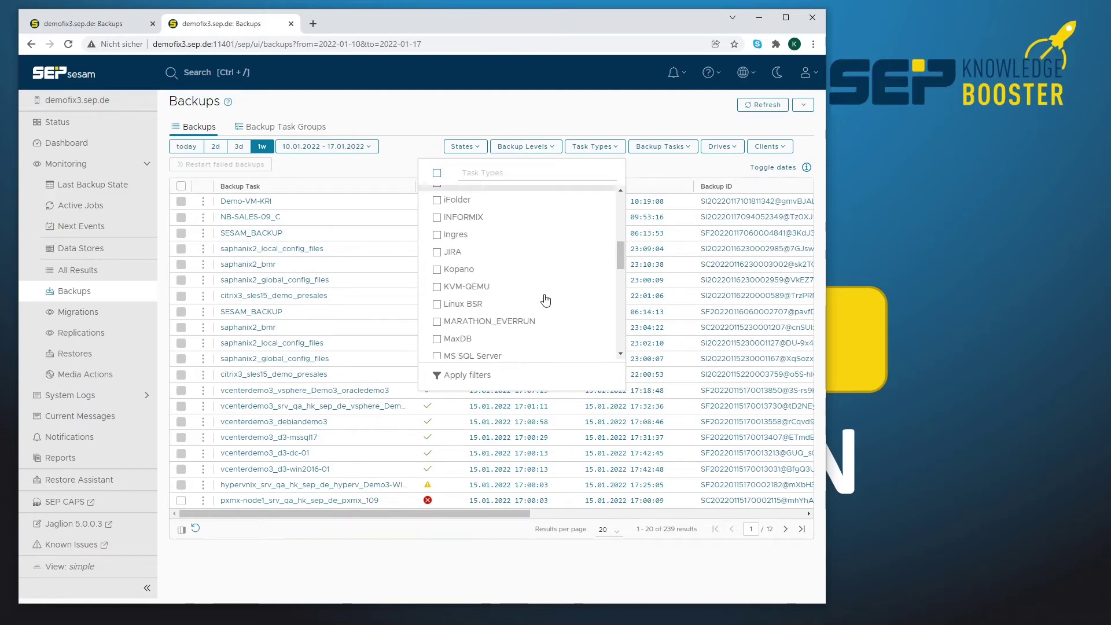
scroll(546, 299, down, 2)
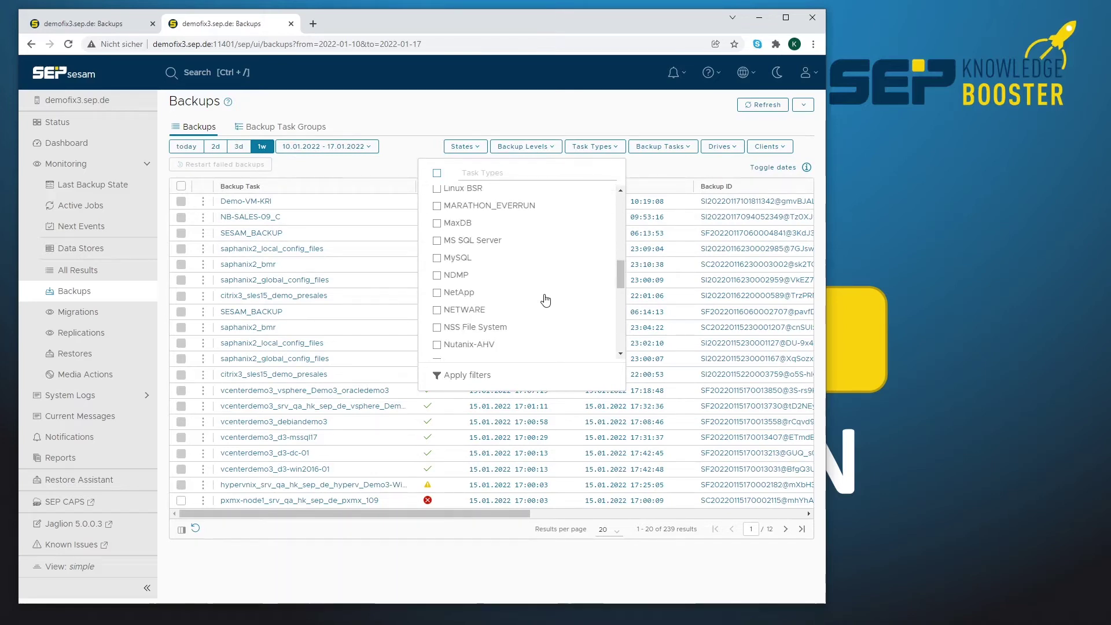
click(446, 345)
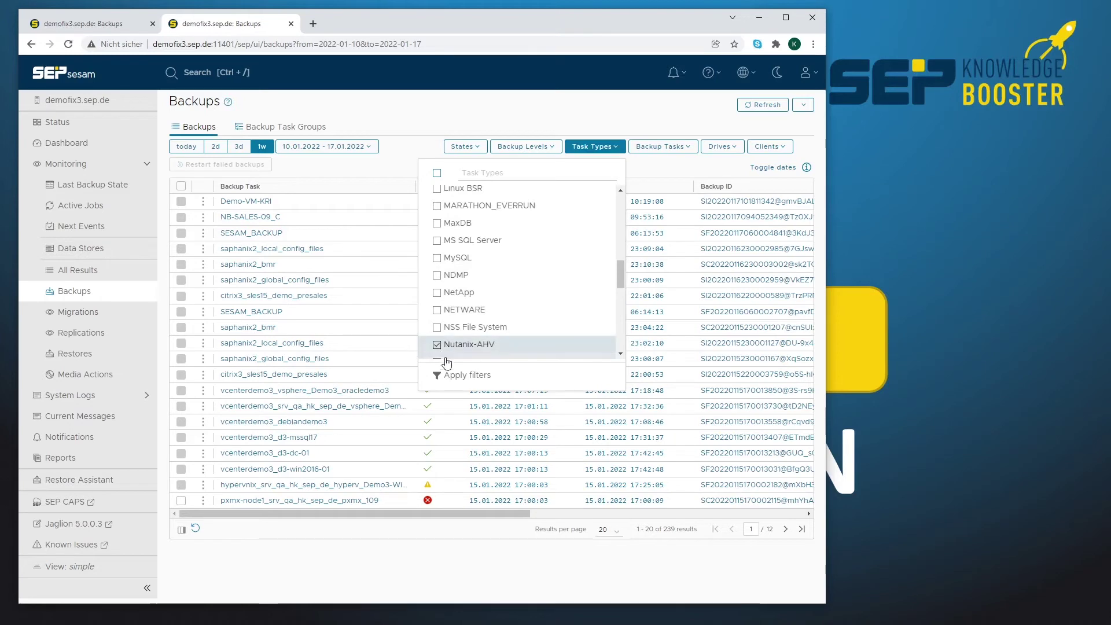
click(450, 376)
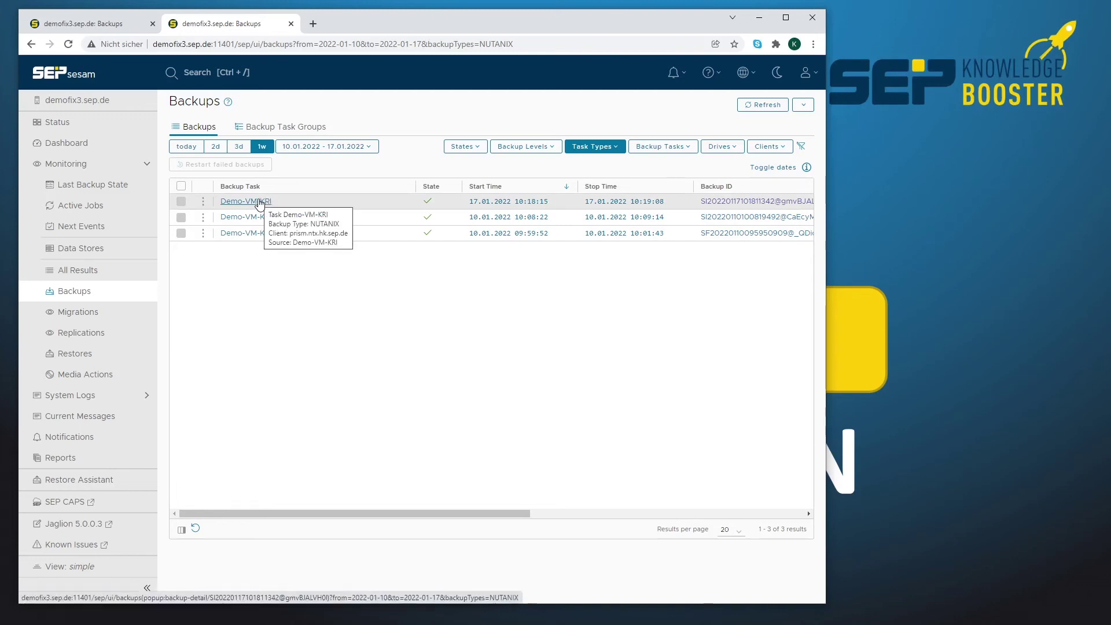
Immediately start the latest Demo-VM-KRI INCR backup to pool Day_Si3_NG with unchanged settings.
click(203, 202)
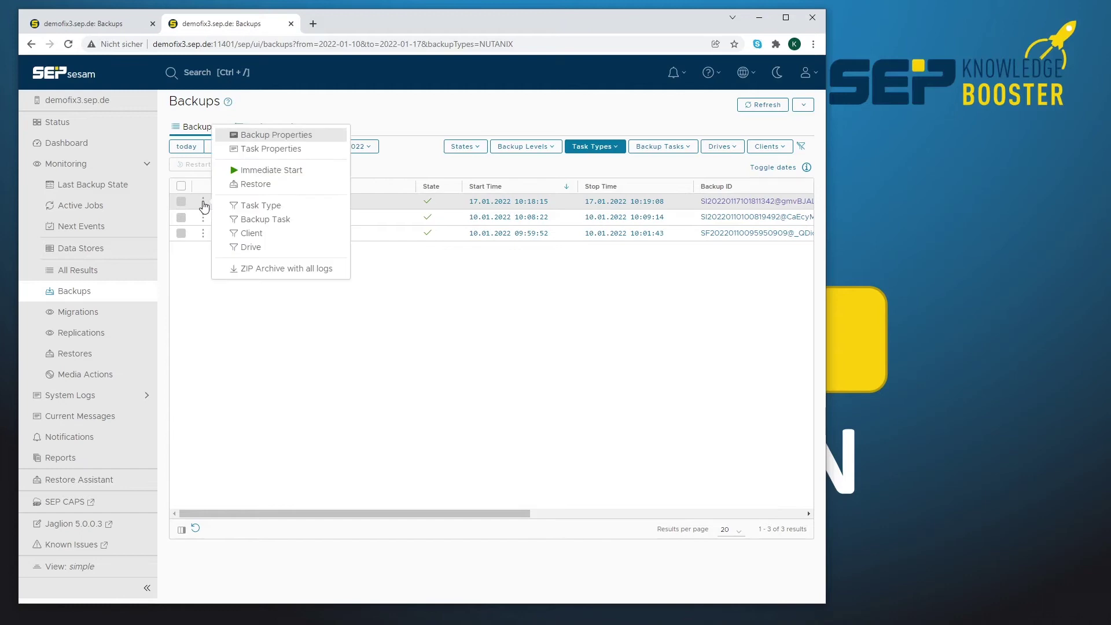
click(264, 170)
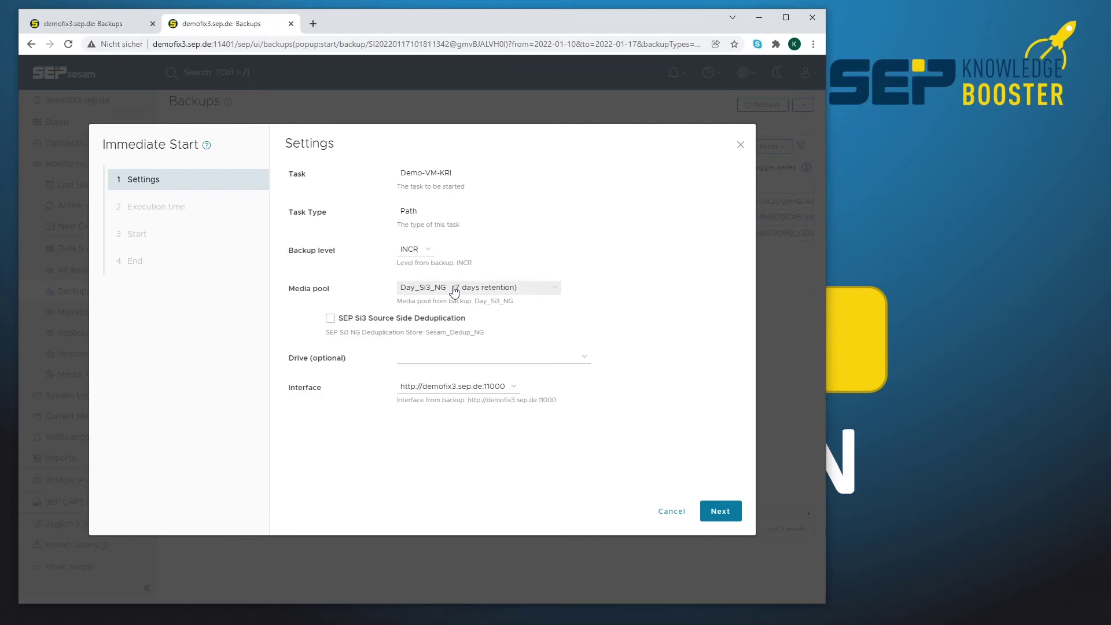
click(721, 515)
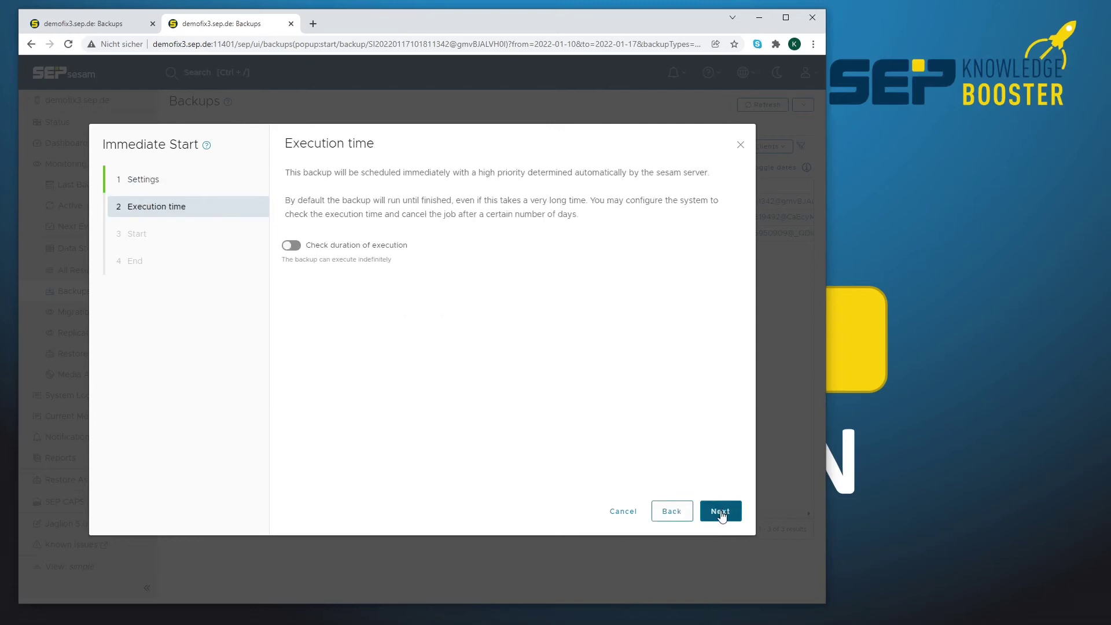
click(721, 511)
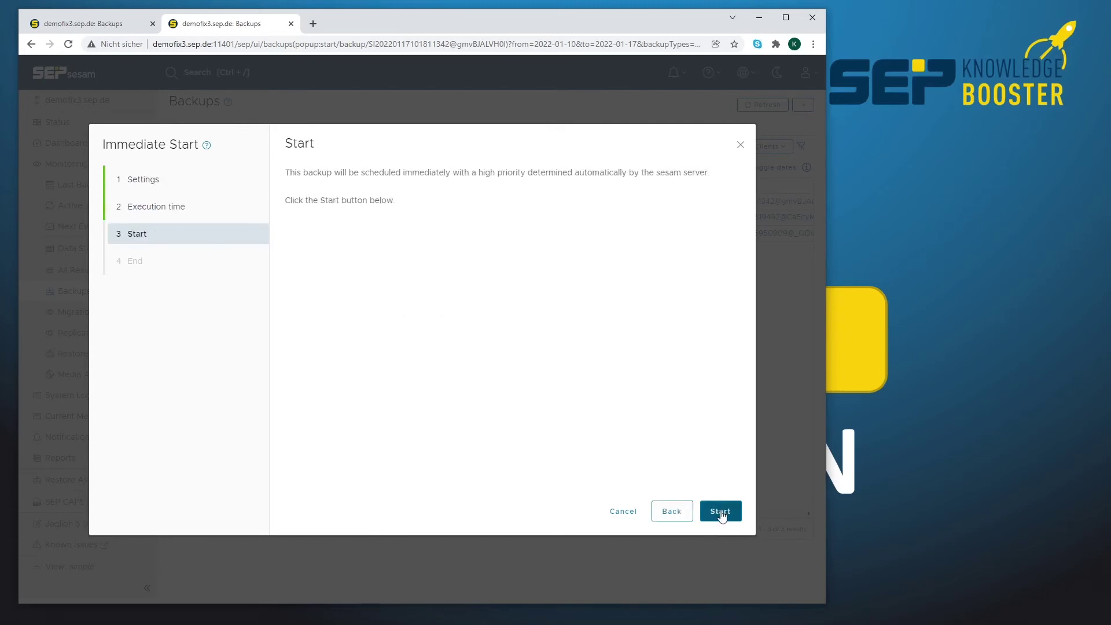
click(720, 511)
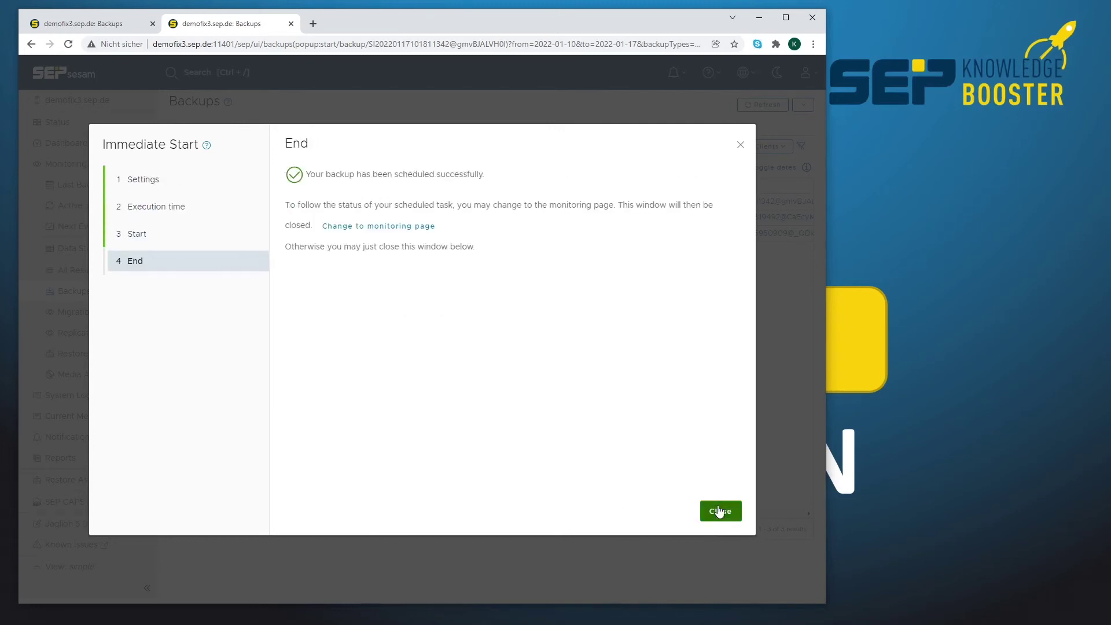
click(719, 511)
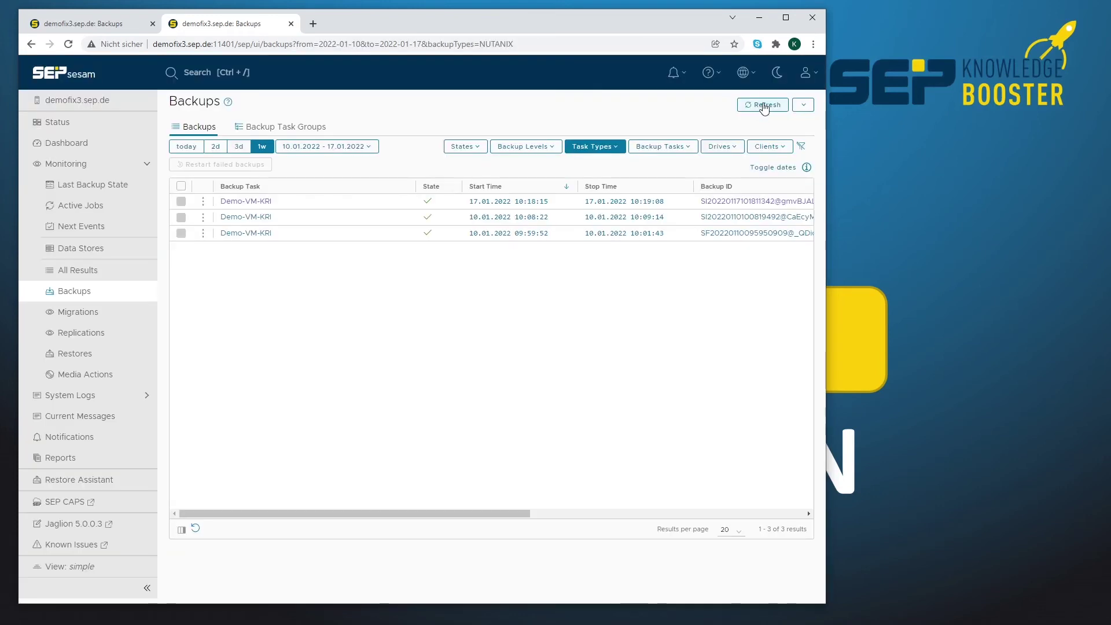
Refresh until the 17.01.2022 10:37:21 Demo-VM-KRI backup succeeds, then open its details.
click(764, 105)
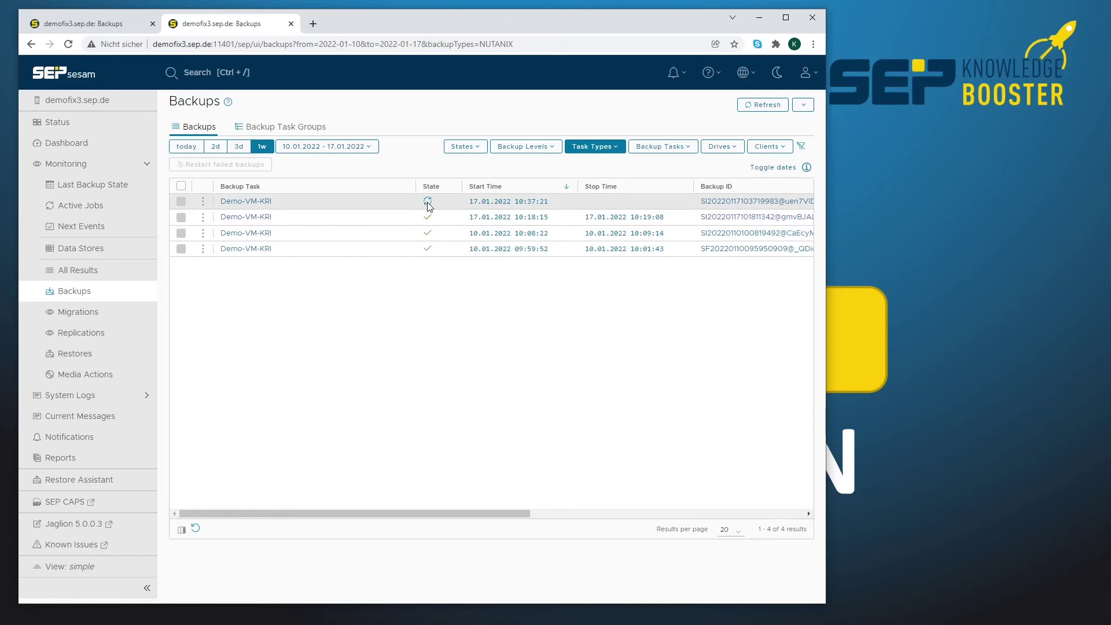
mouse_move(429, 206)
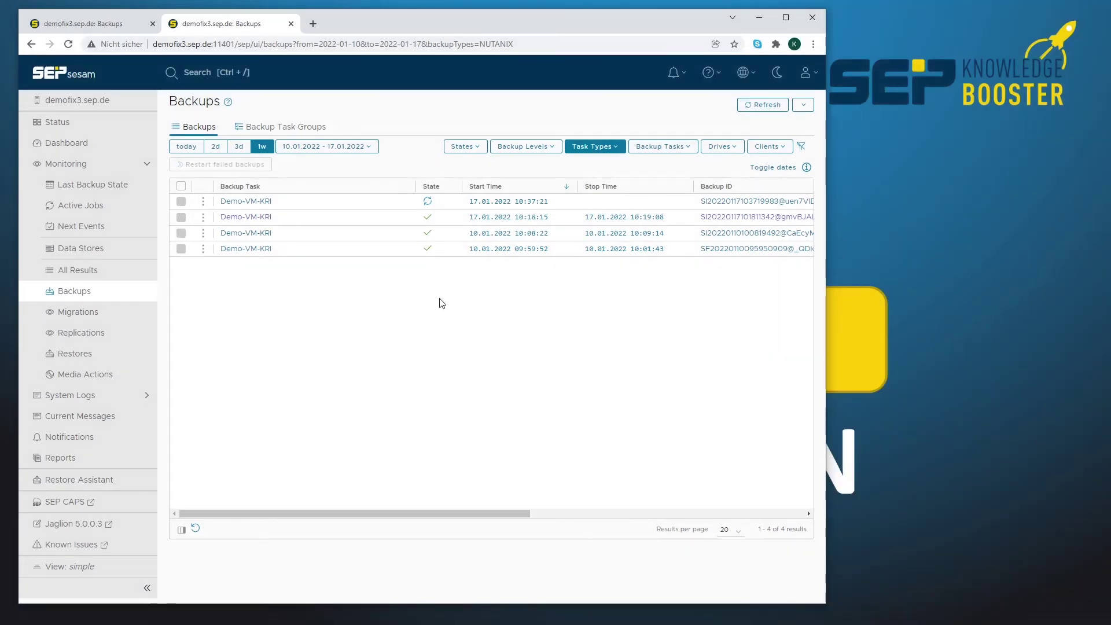
mouse_move(259, 206)
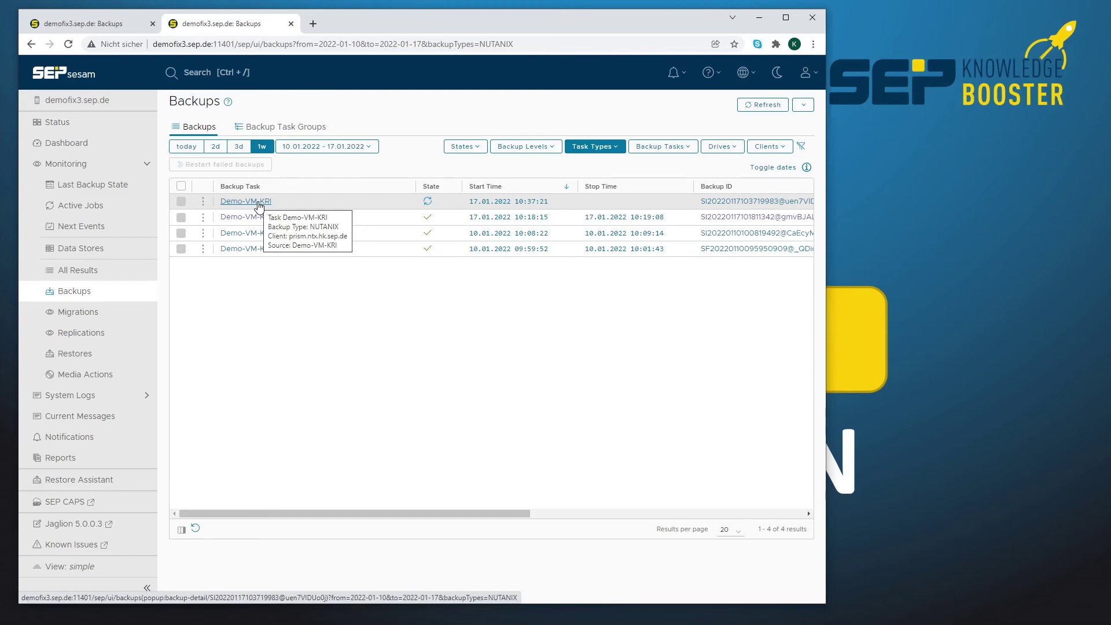
click(770, 106)
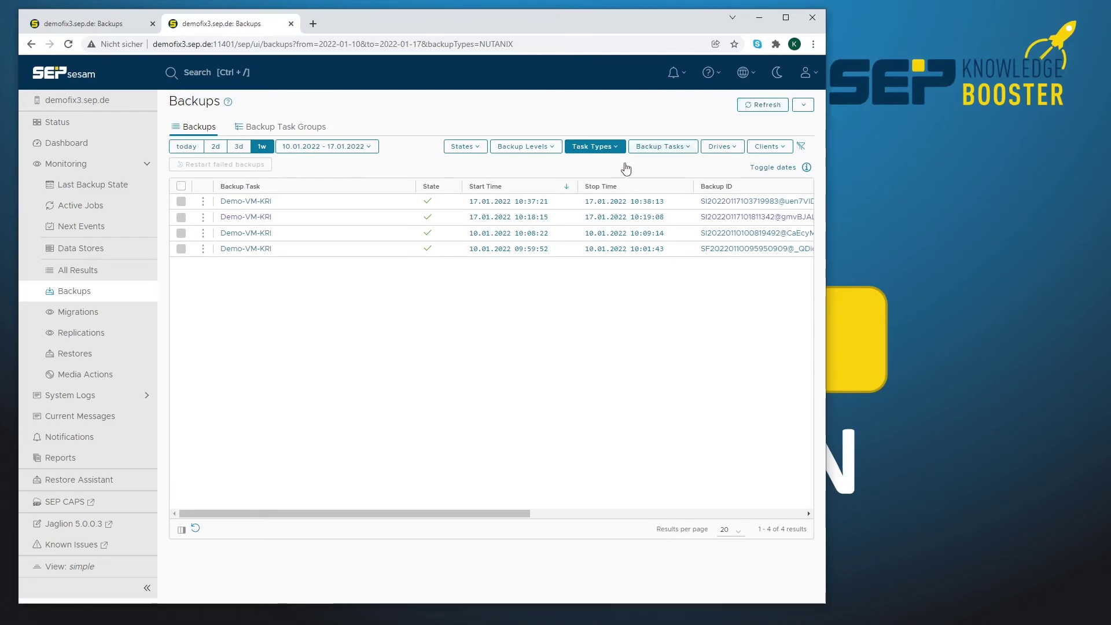
click(255, 202)
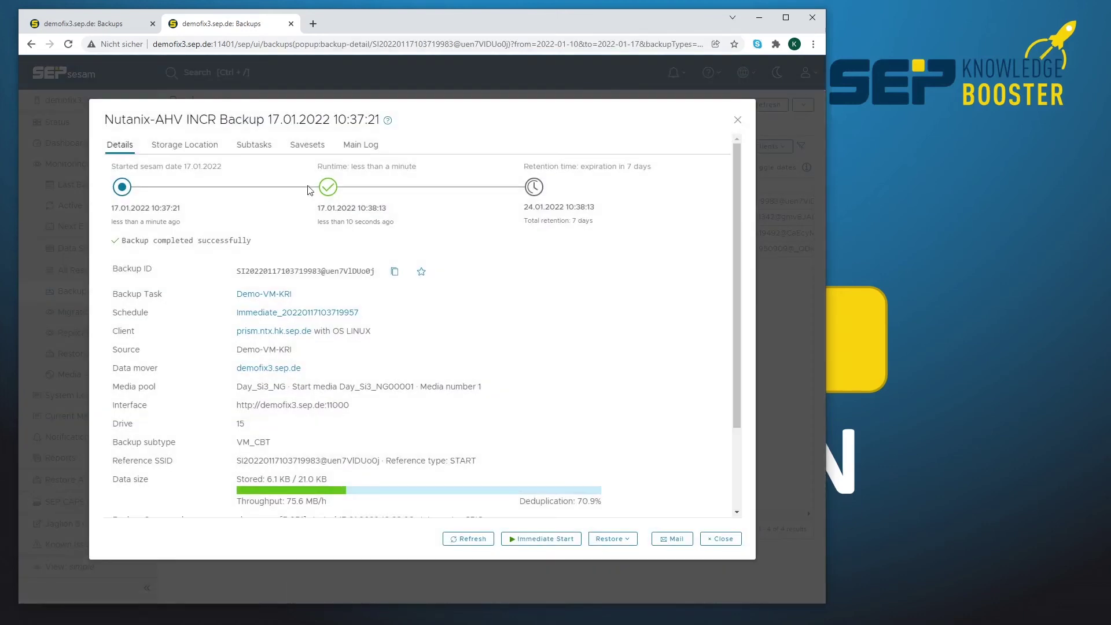
View the backup's Main Log down to its end, where it reports SUCCESS.
click(353, 150)
scroll(715, 496, down, 15)
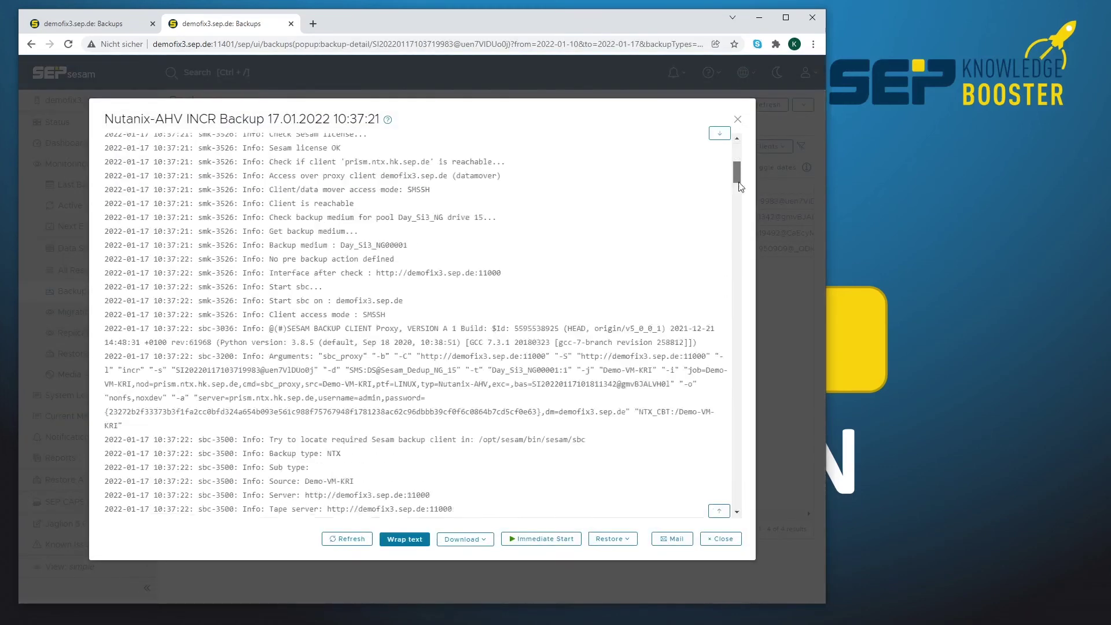
scroll(716, 496, down, 3)
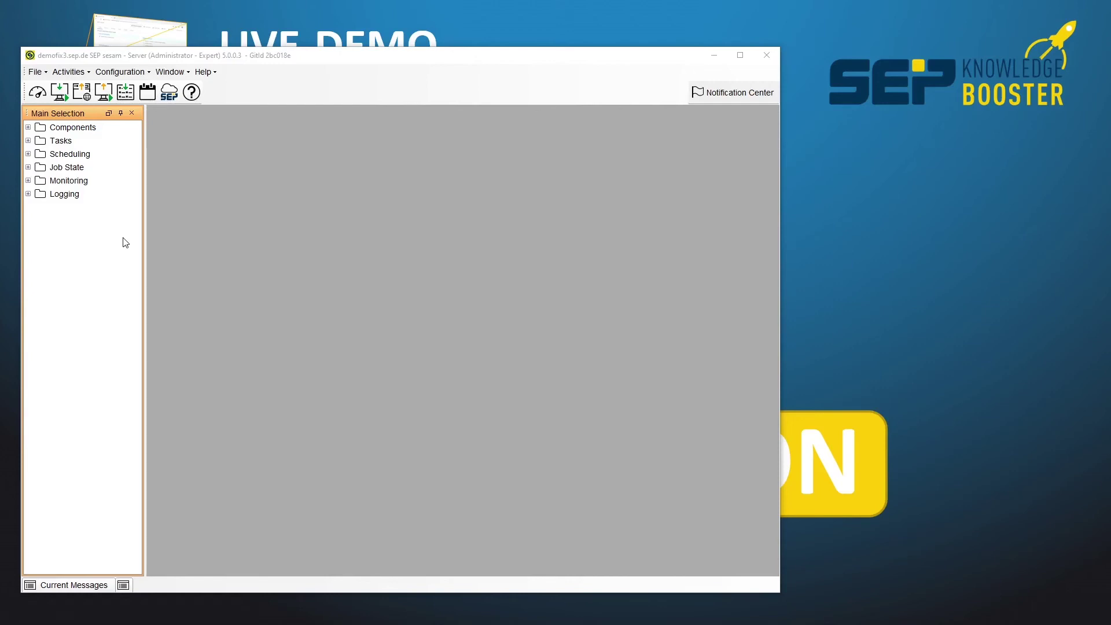
Show Tasks by Clients with the filter panel hidden and Virtualization > Nutanix expanded.
click(28, 140)
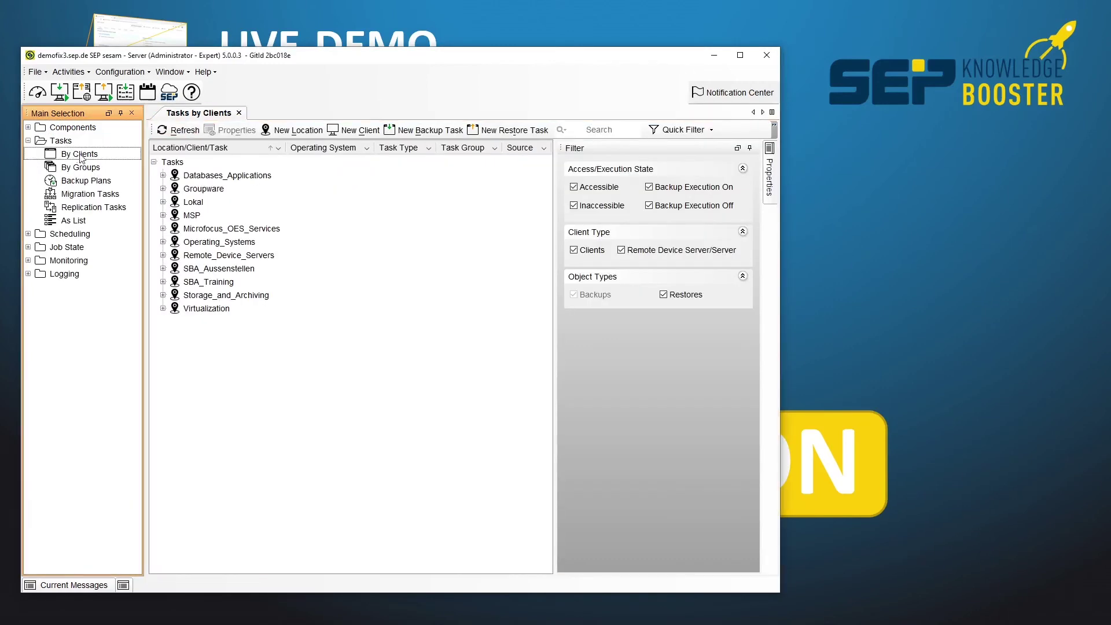
click(750, 148)
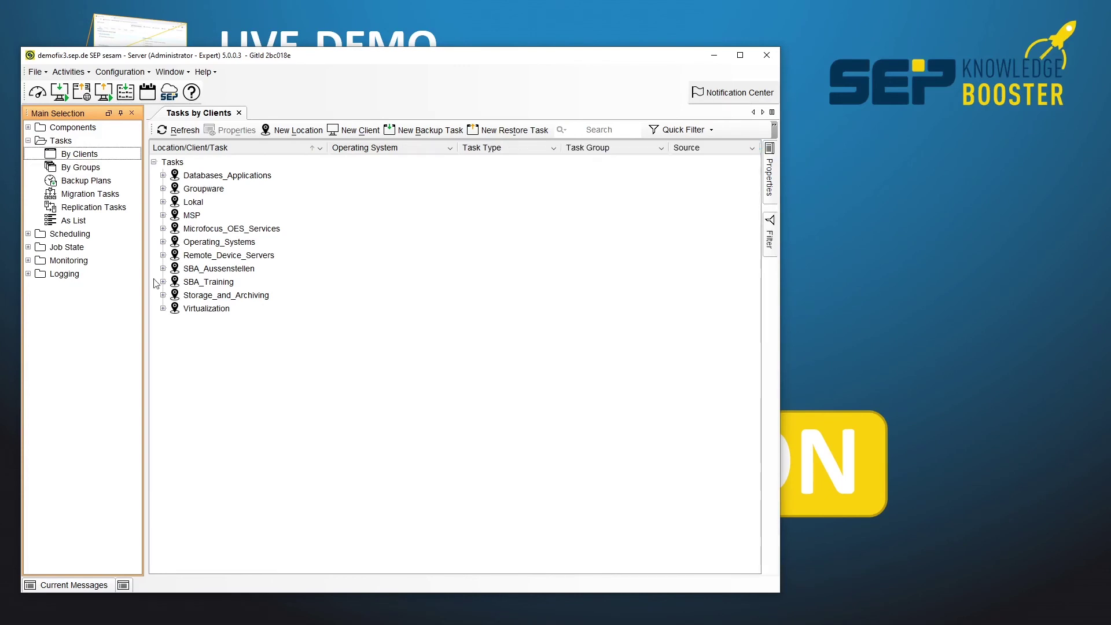
click(163, 309)
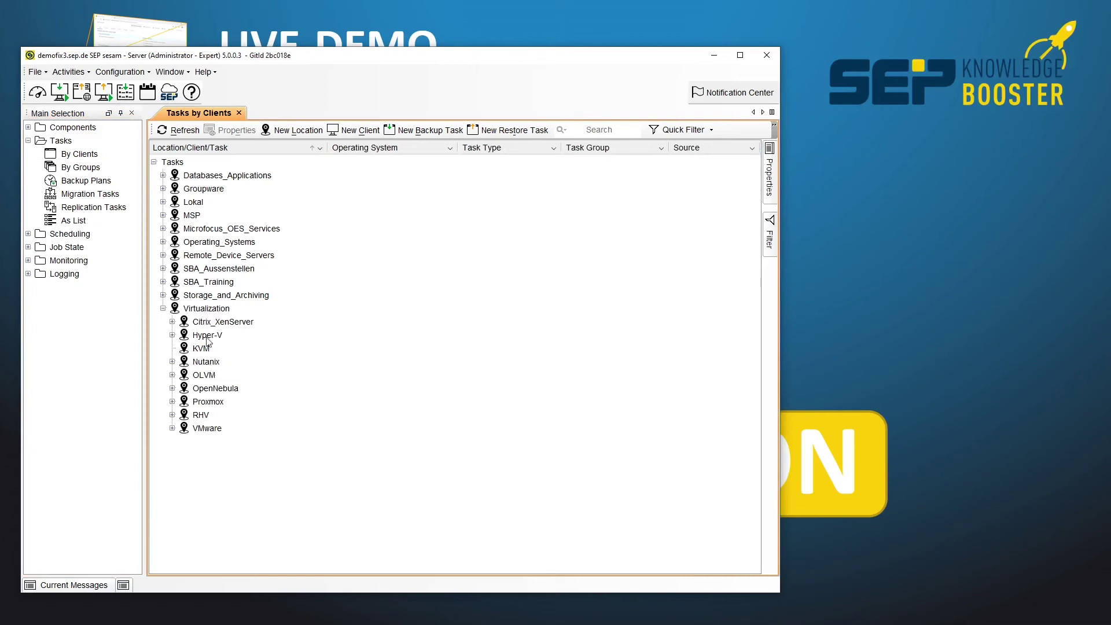
click(171, 362)
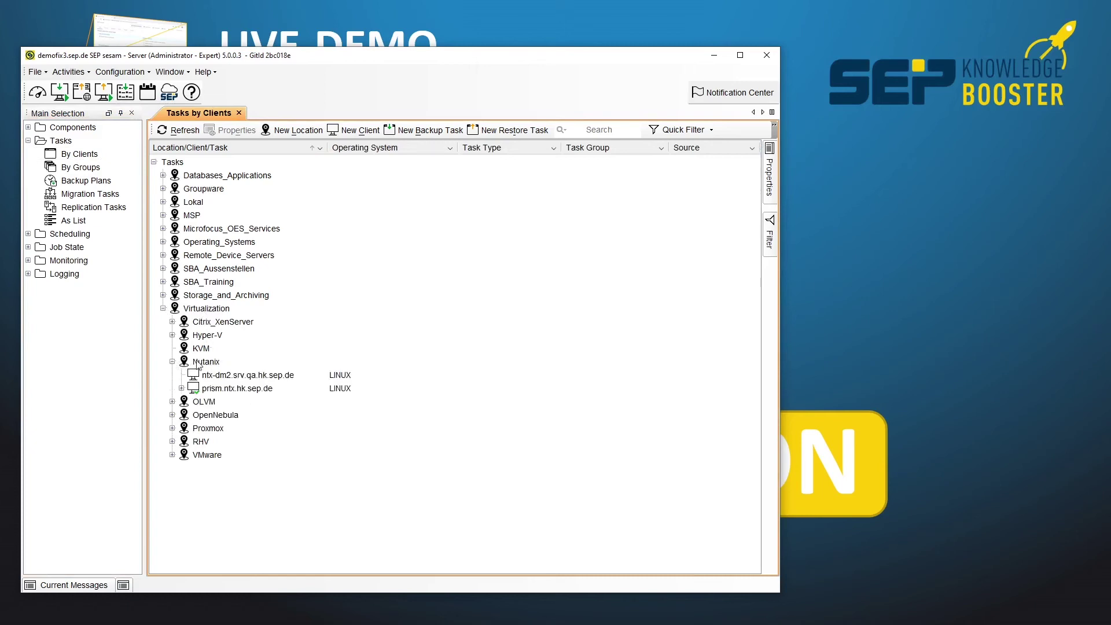
Verify prism.ntx.hk.sep.de's server type is Nutanix-AHV in its properties, closing without changes.
click(229, 390)
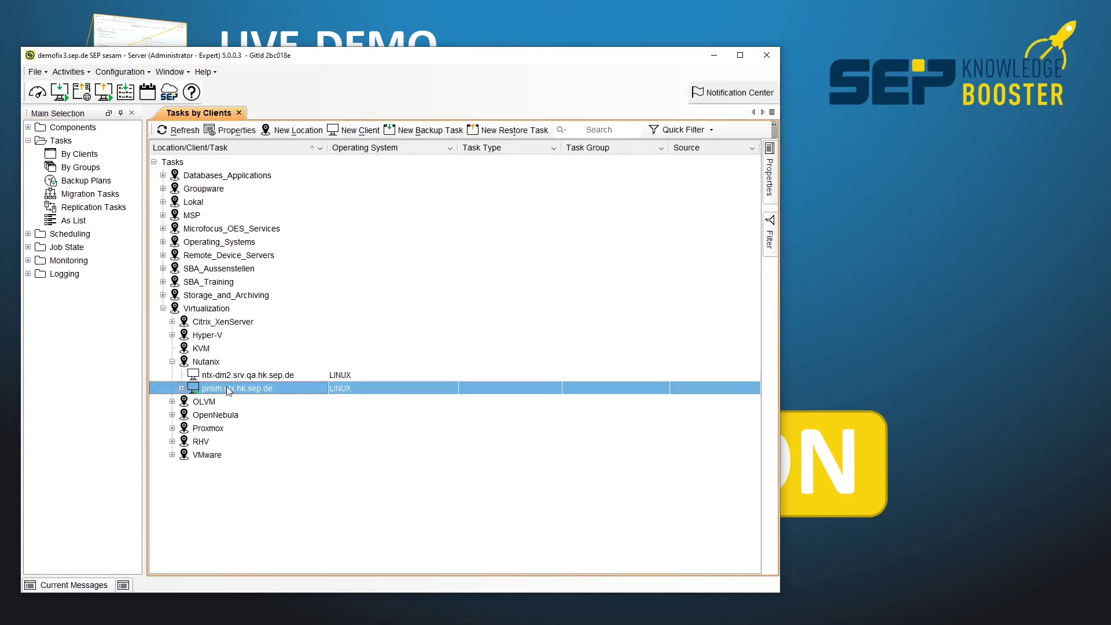
click(231, 130)
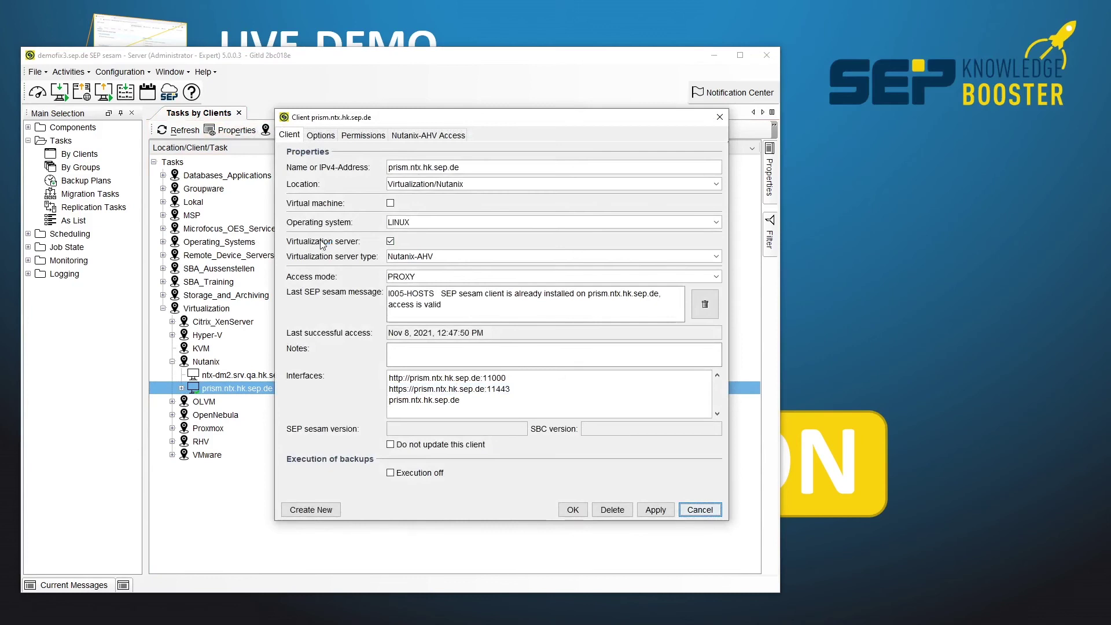
click(408, 259)
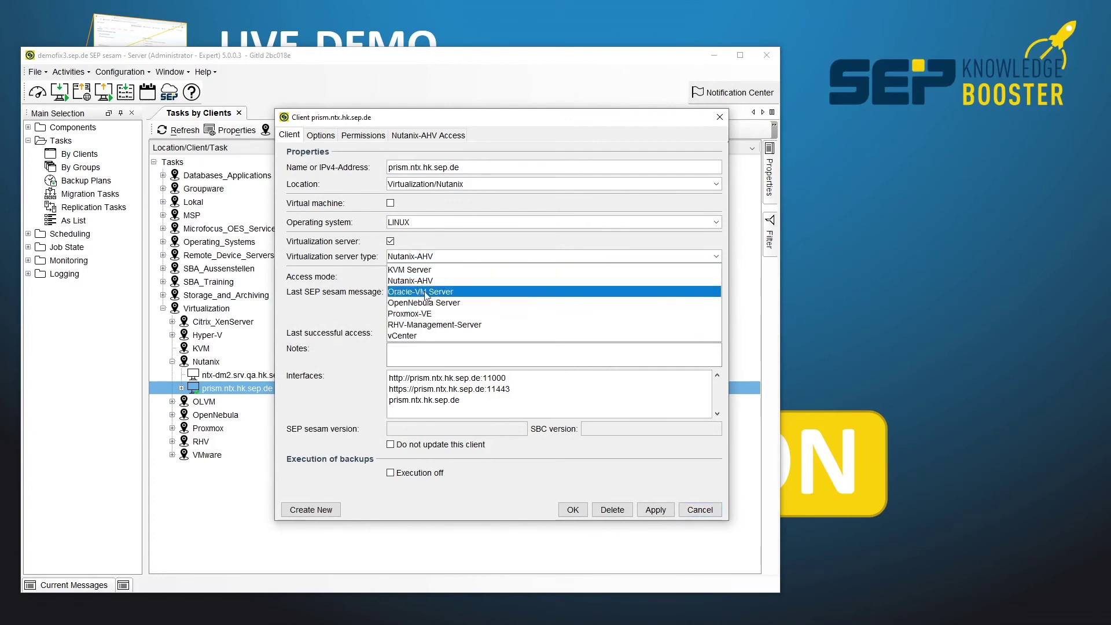
click(425, 259)
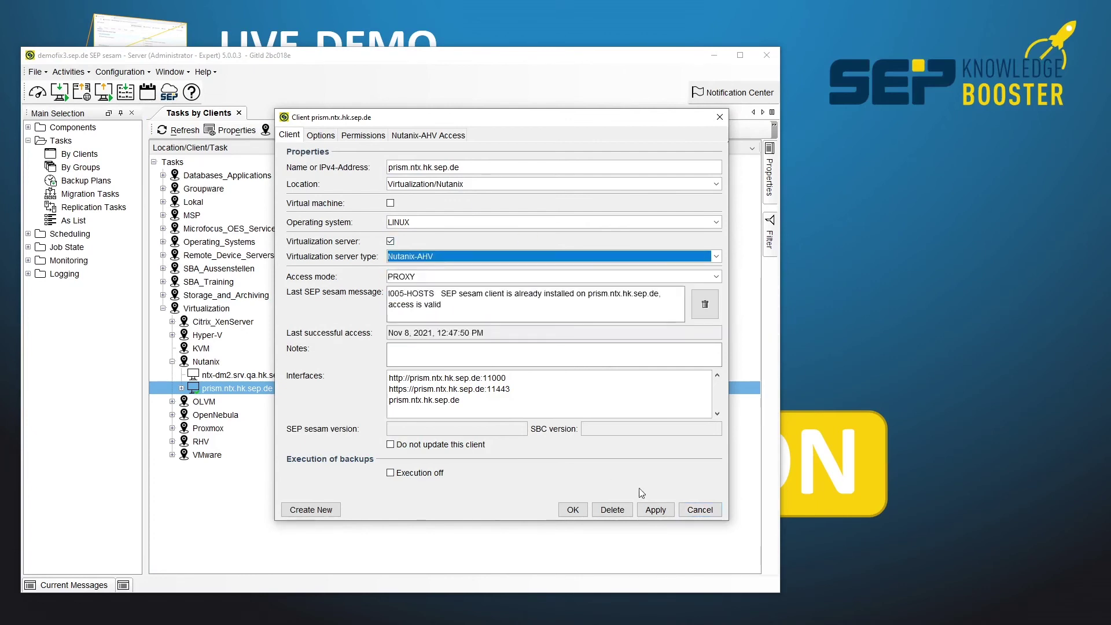
click(700, 509)
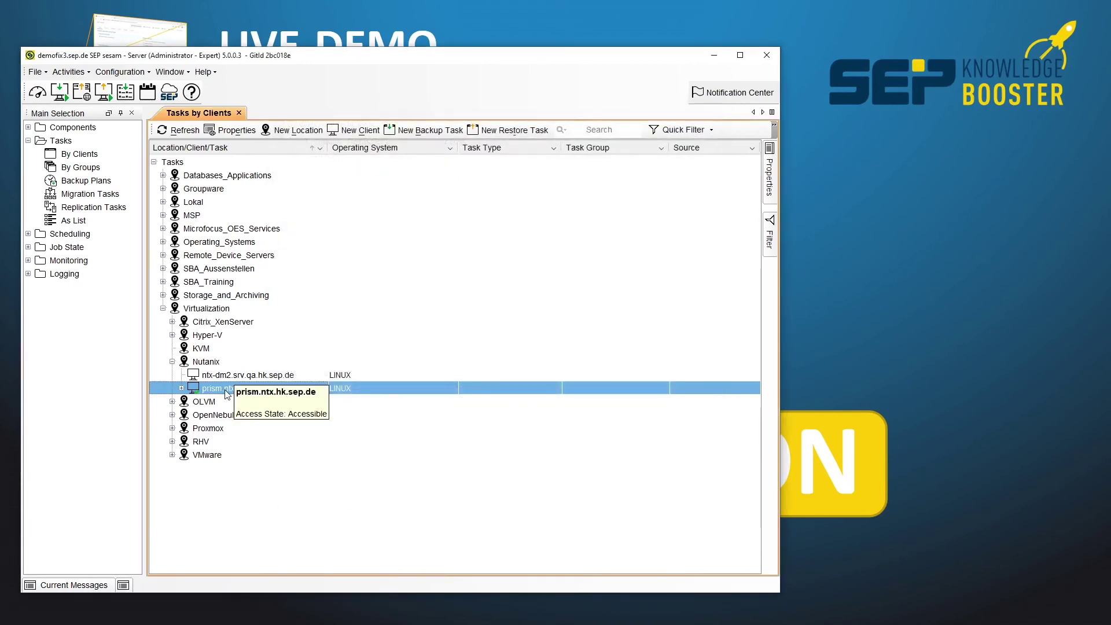
Start a new backup task for the prism client and review the available task types.
click(431, 131)
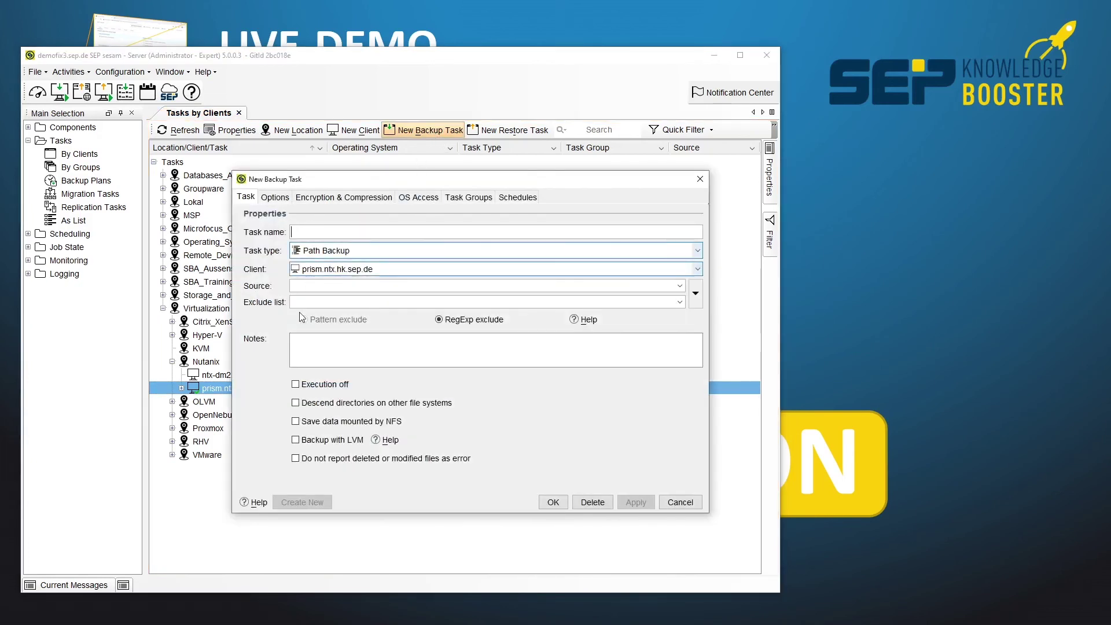
click(317, 252)
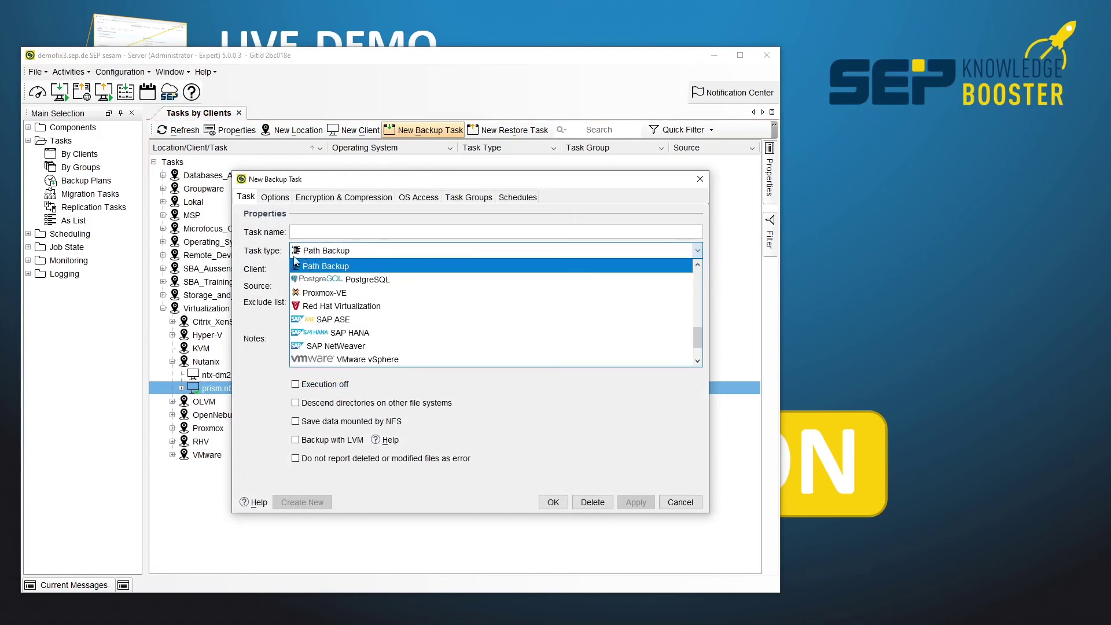
scroll(336, 328, up, 6)
scroll(335, 328, up, 2)
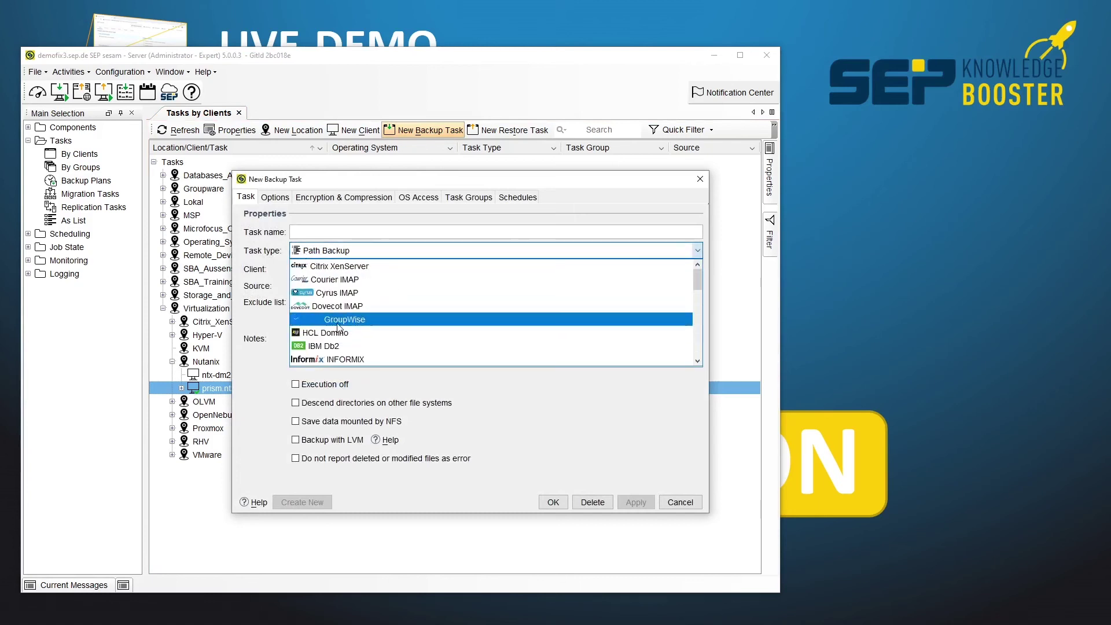
click(332, 253)
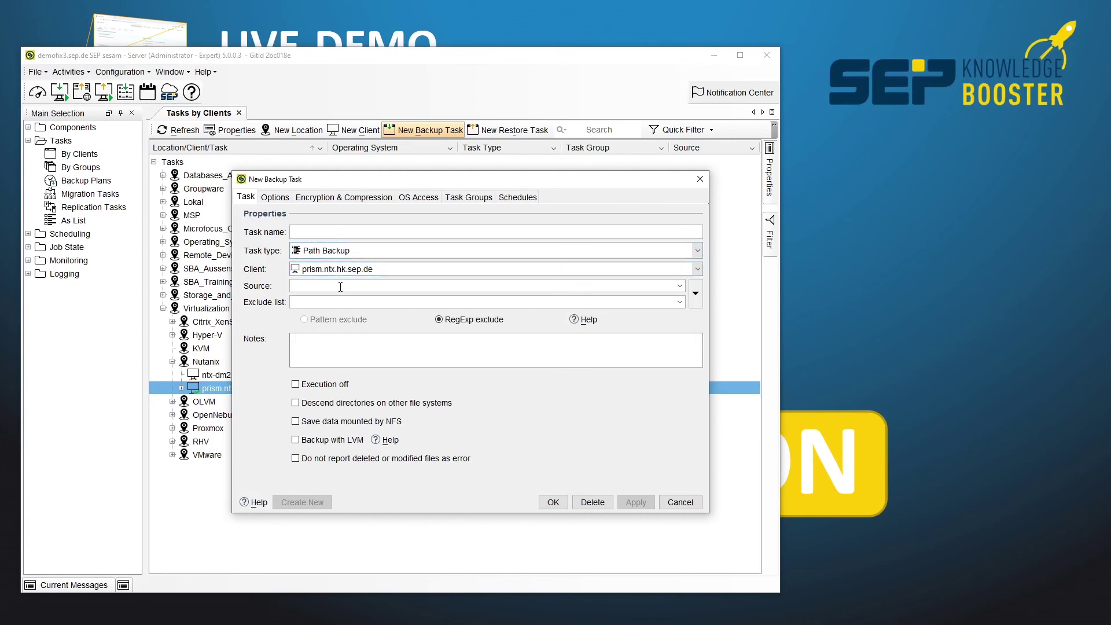
Choose VM one-latest as source with disk scsi.1 excluded, then cancel the unsaved task.
click(696, 296)
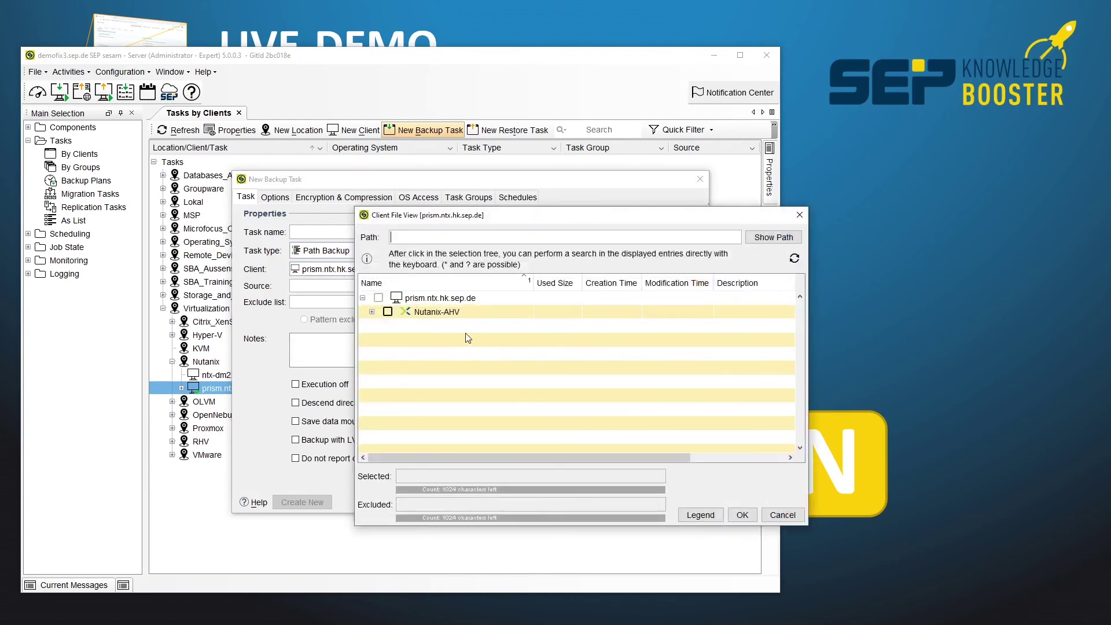
click(372, 313)
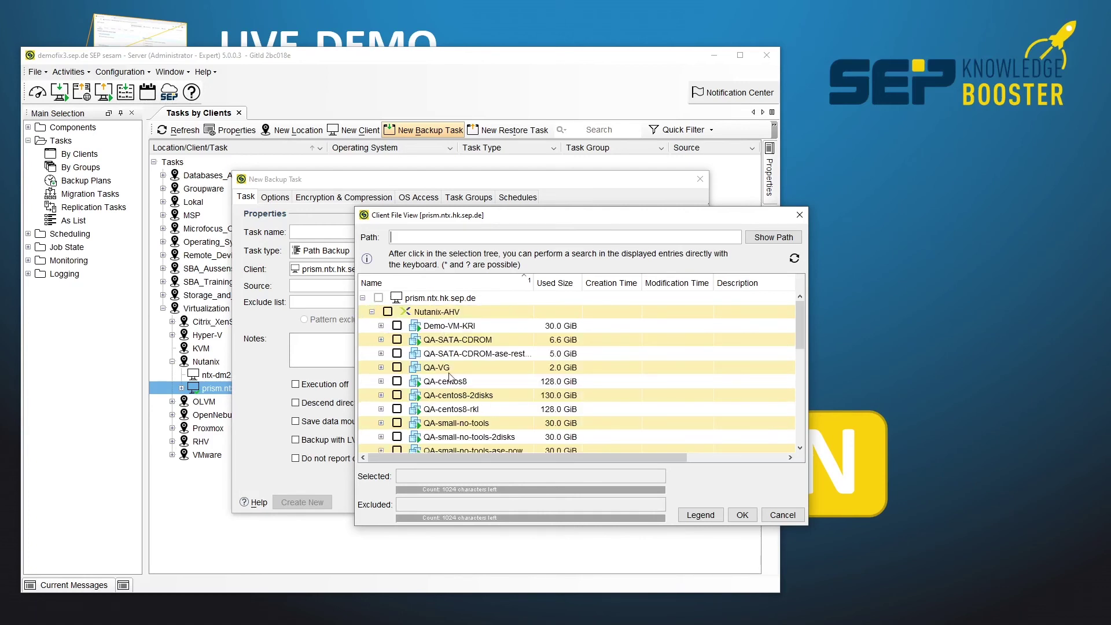
scroll(452, 376, down, 3)
scroll(451, 378, down, 2)
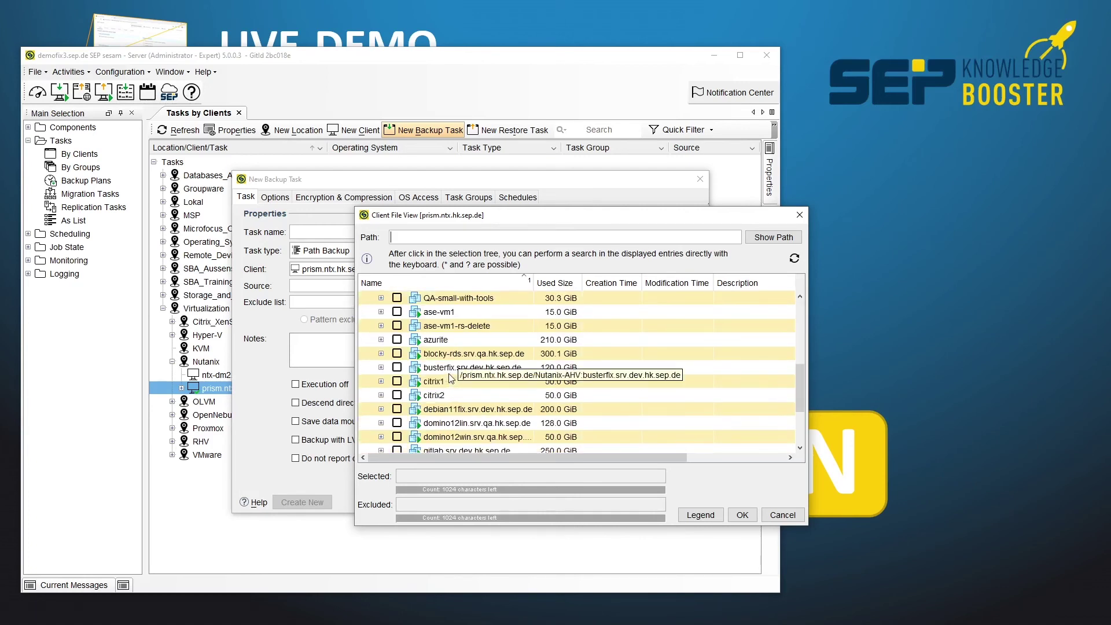
scroll(451, 377, down, 2)
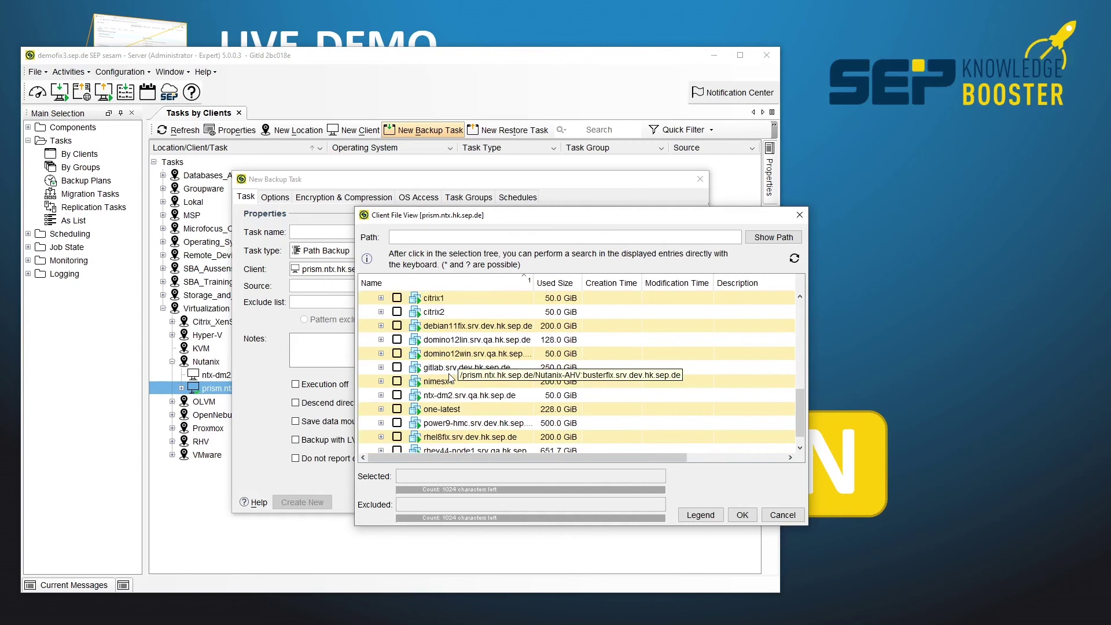
click(399, 410)
click(397, 409)
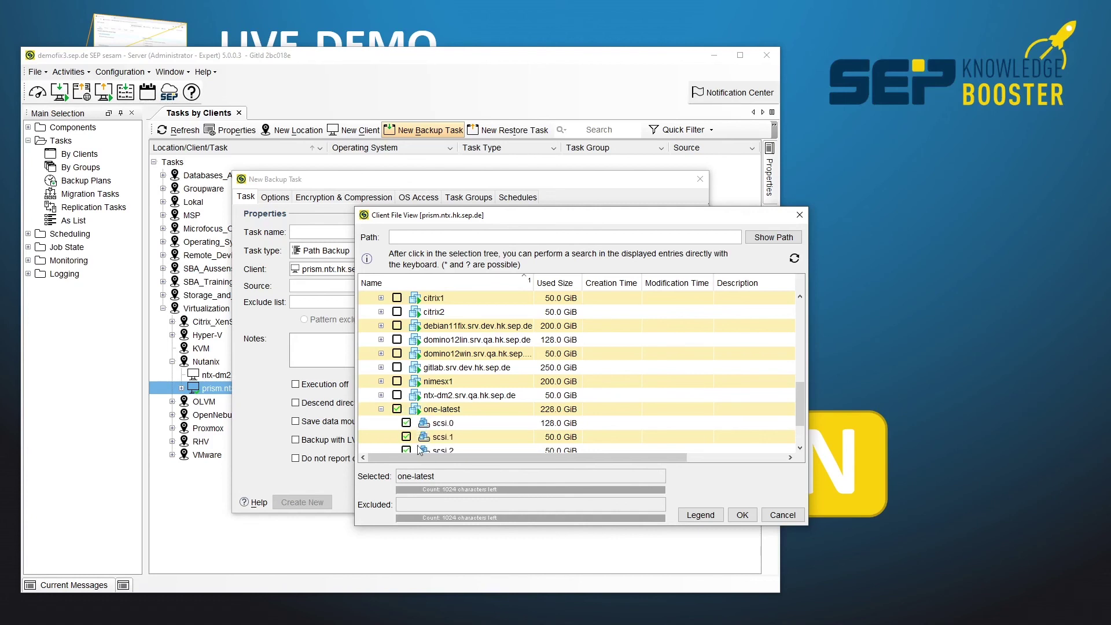
click(406, 436)
click(742, 515)
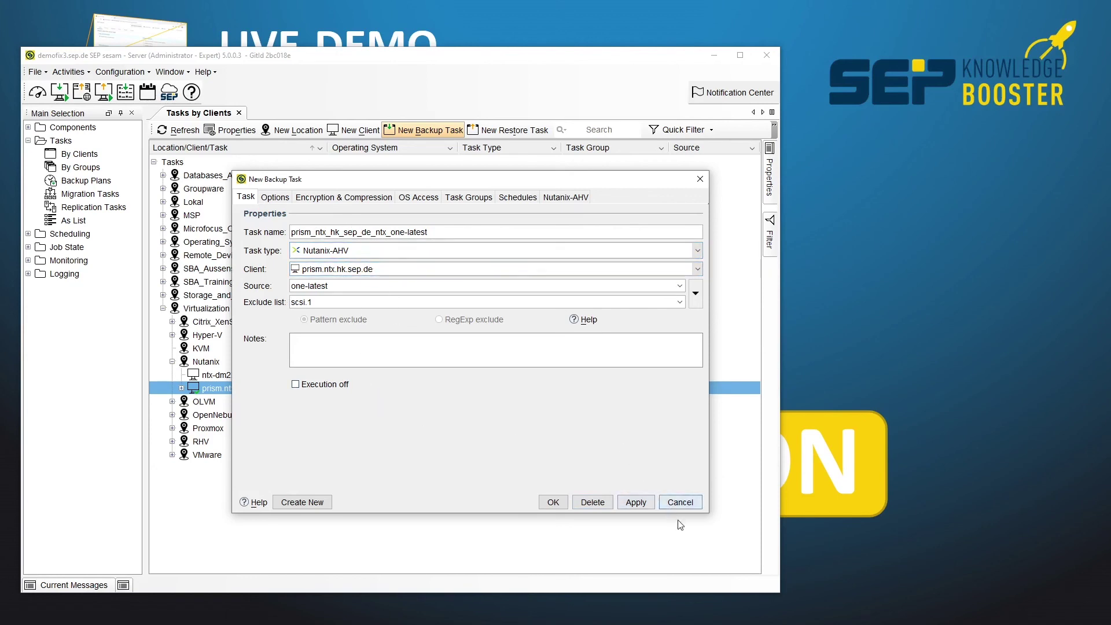
click(681, 502)
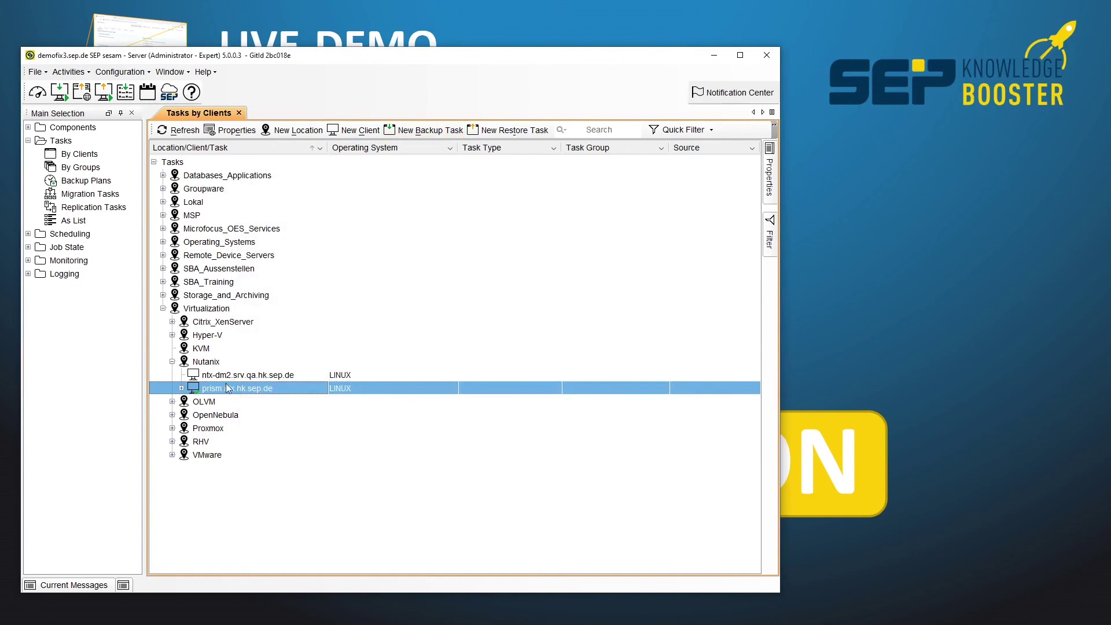
Open Manage VM Tasks for prism.ntx.hk.sep.de: 28 VMs untasked, 4 tasked, 0 orphaned.
right_click(227, 387)
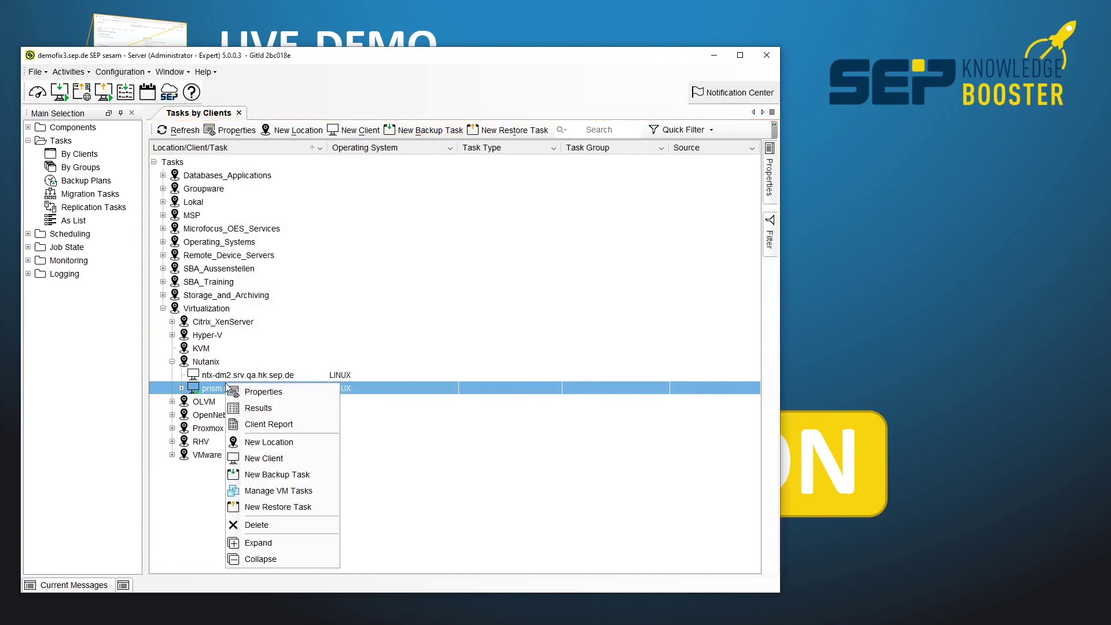
click(265, 491)
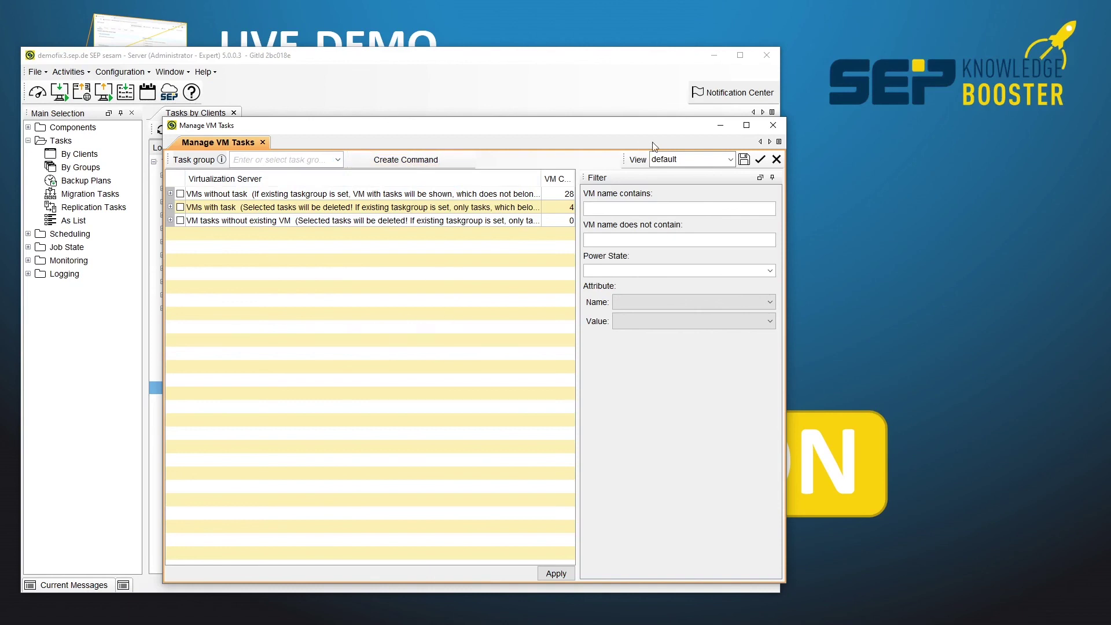
Close the Manage VM Tasks window, returning to Tasks by Clients with Nutanix expanded.
click(773, 132)
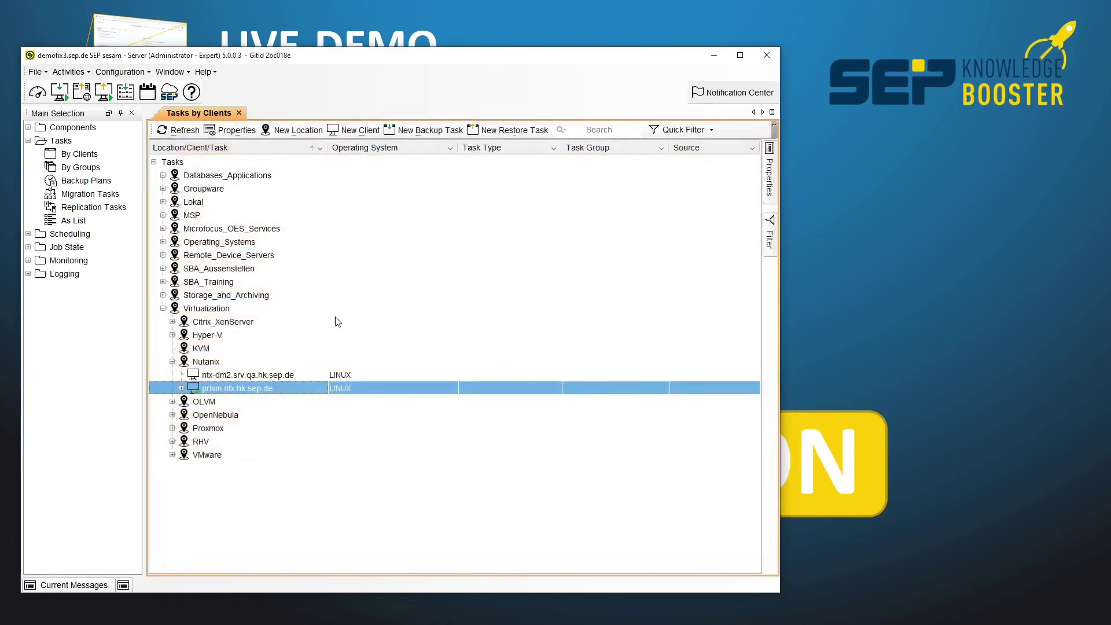